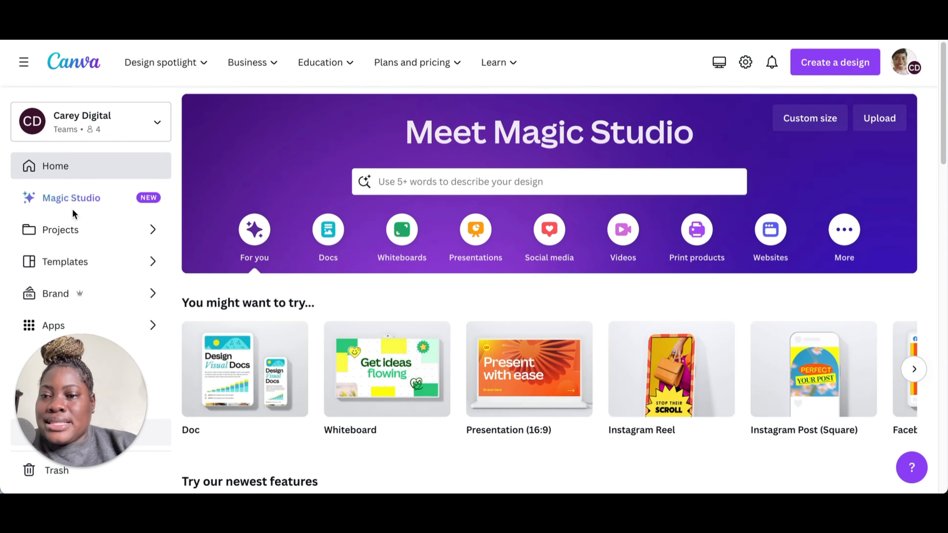
Step: Open Magic Studio and browse its overview of AI features
click(78, 194)
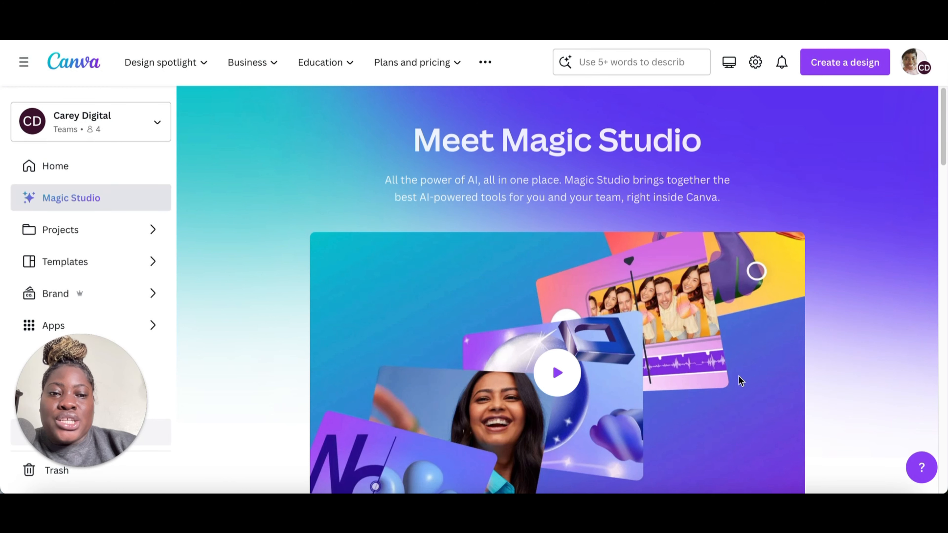
scroll(741, 377, down, 3)
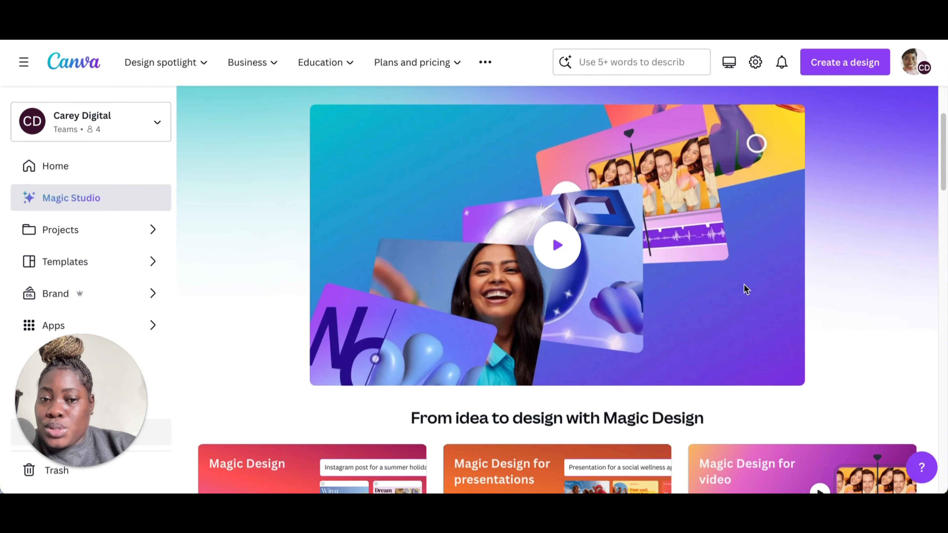
scroll(743, 285, down, 1)
scroll(744, 289, down, 1)
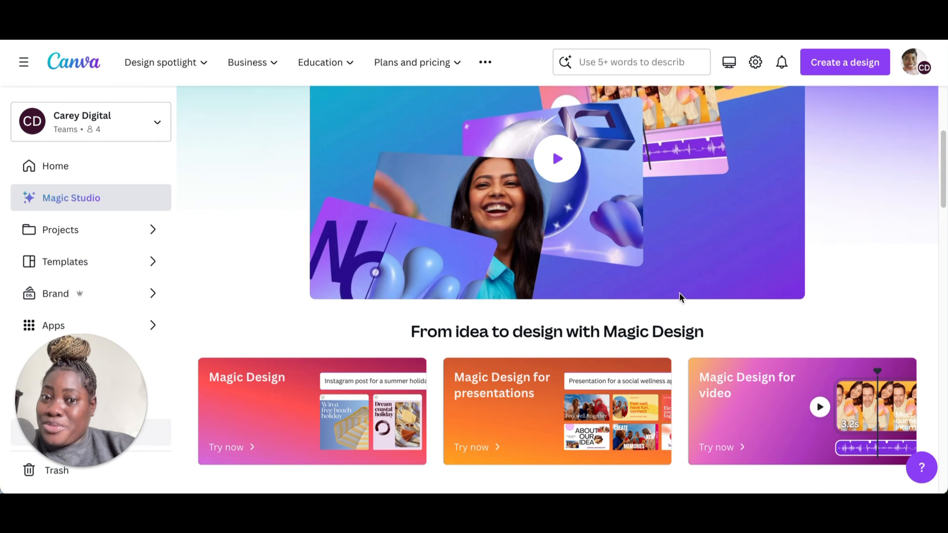
scroll(679, 293, down, 3)
scroll(679, 293, down, 1)
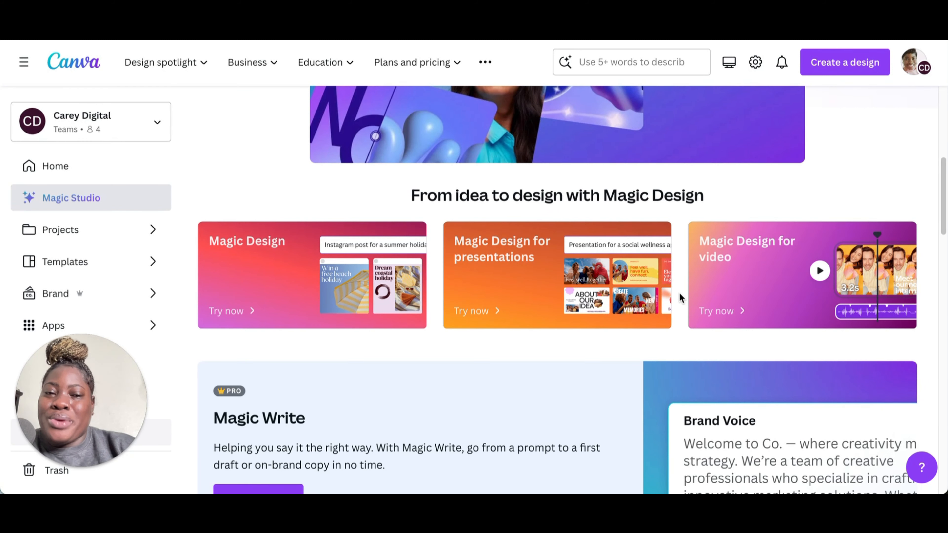
scroll(679, 292, down, 1)
scroll(679, 292, up, 3)
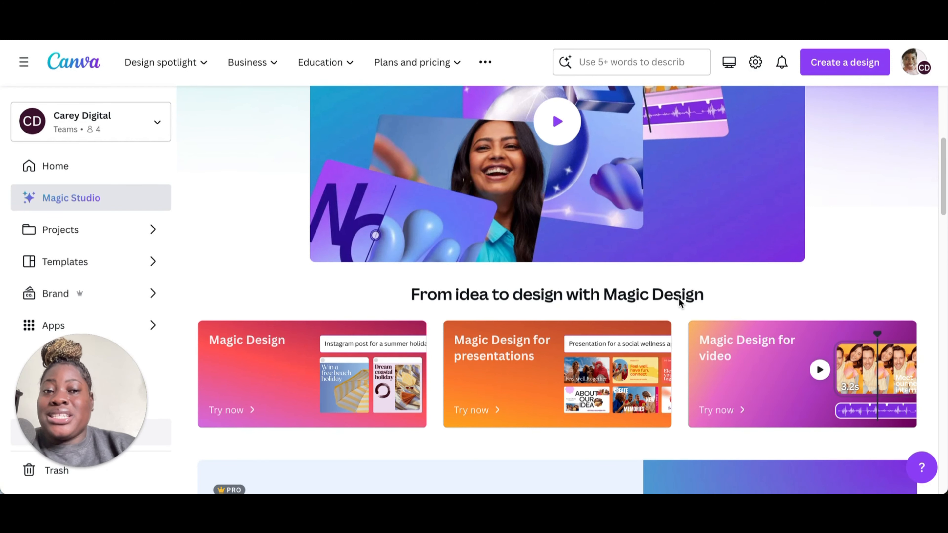
scroll(679, 298, down, 5)
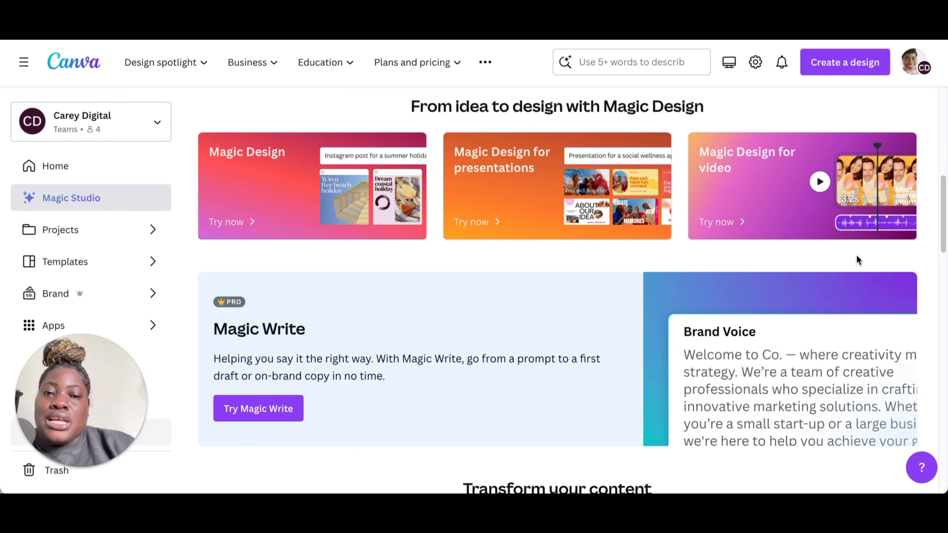
scroll(653, 318, down, 8)
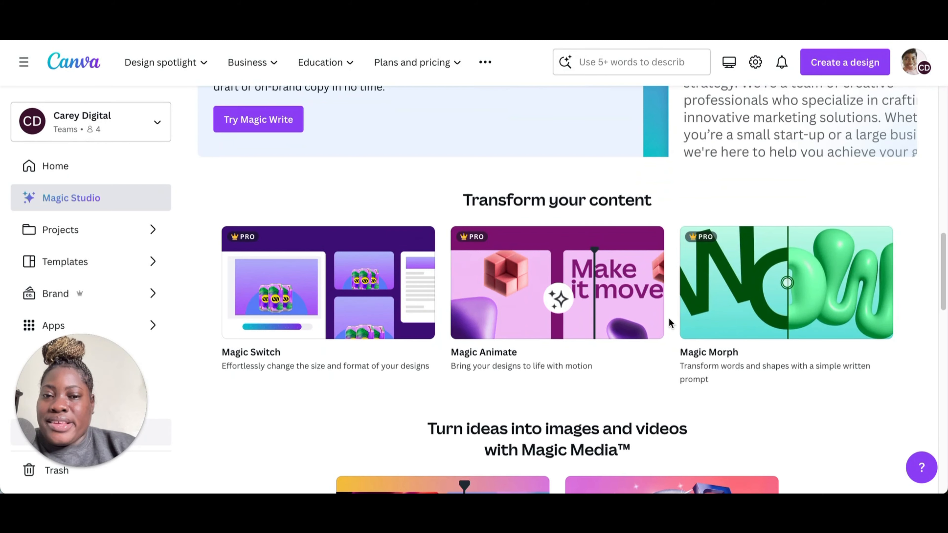
scroll(669, 322, down, 1)
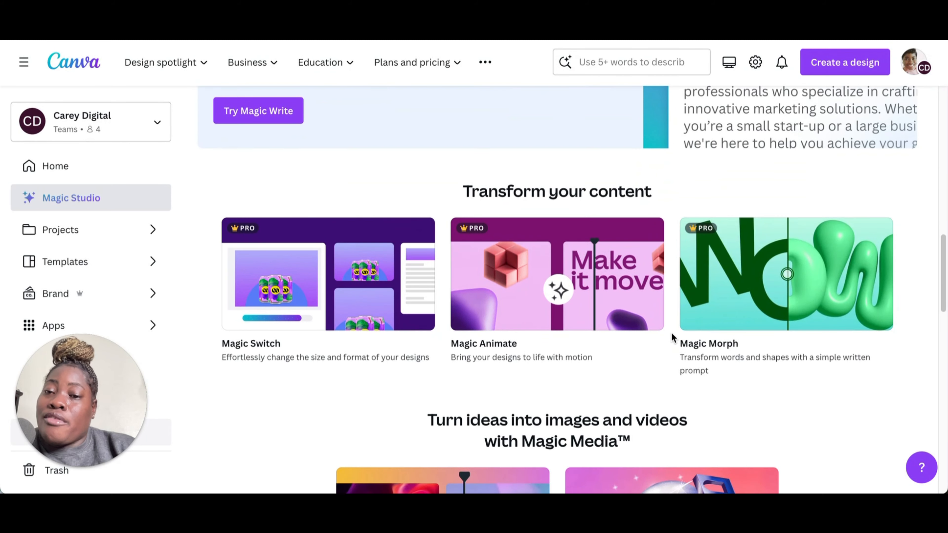
scroll(670, 333, down, 5)
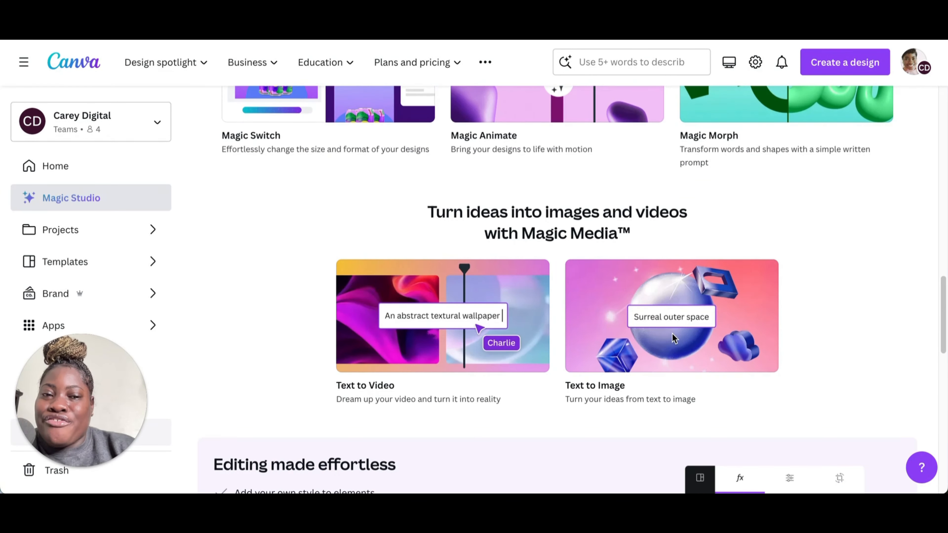
scroll(671, 333, up, 10)
scroll(672, 333, up, 15)
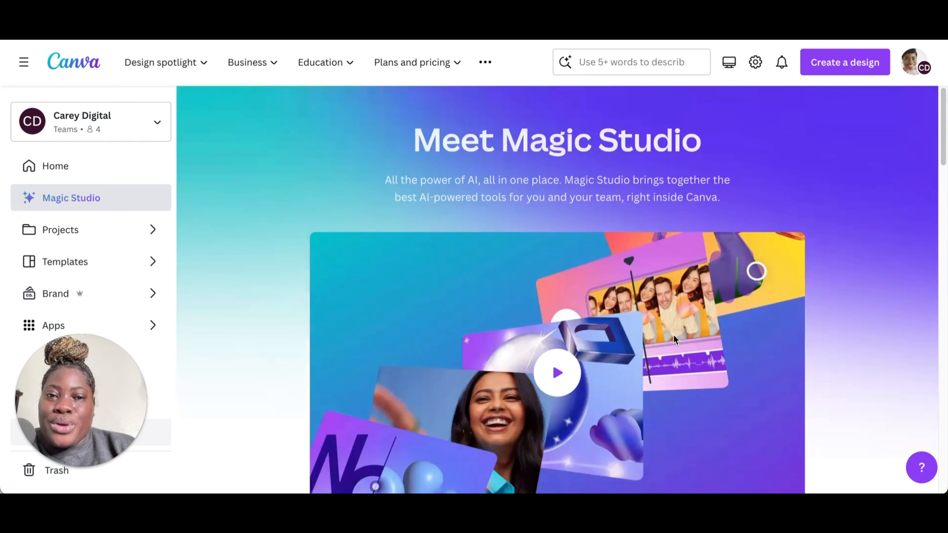
scroll(674, 337, down, 10)
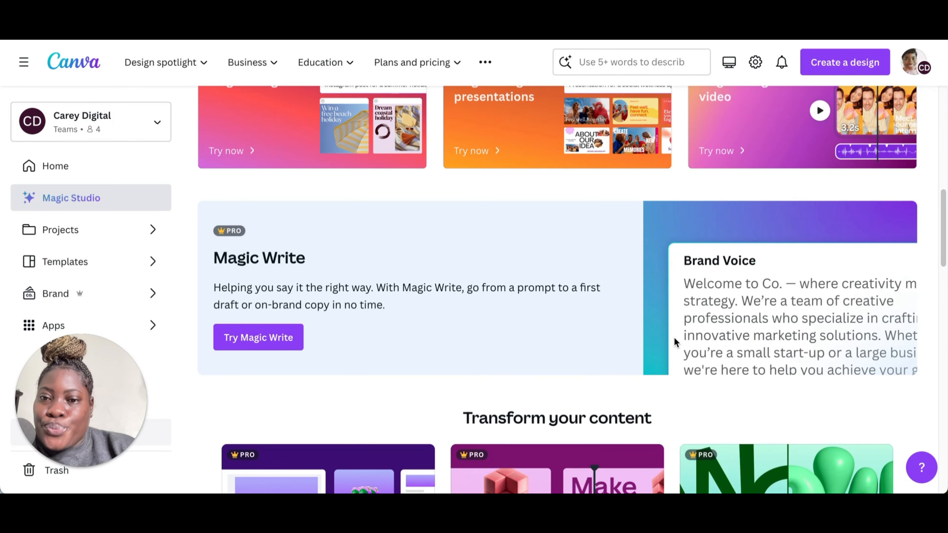
scroll(621, 311, up, 10)
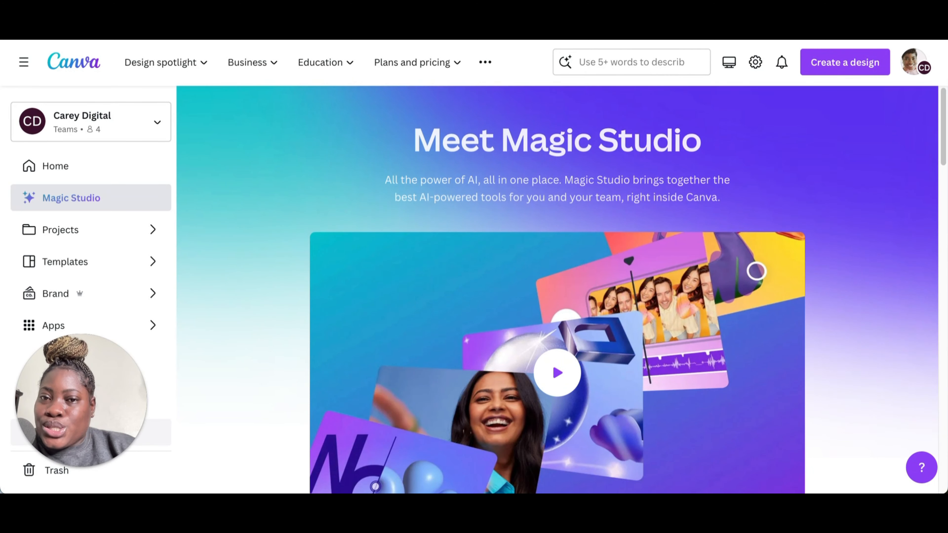
scroll(620, 331, down, 6)
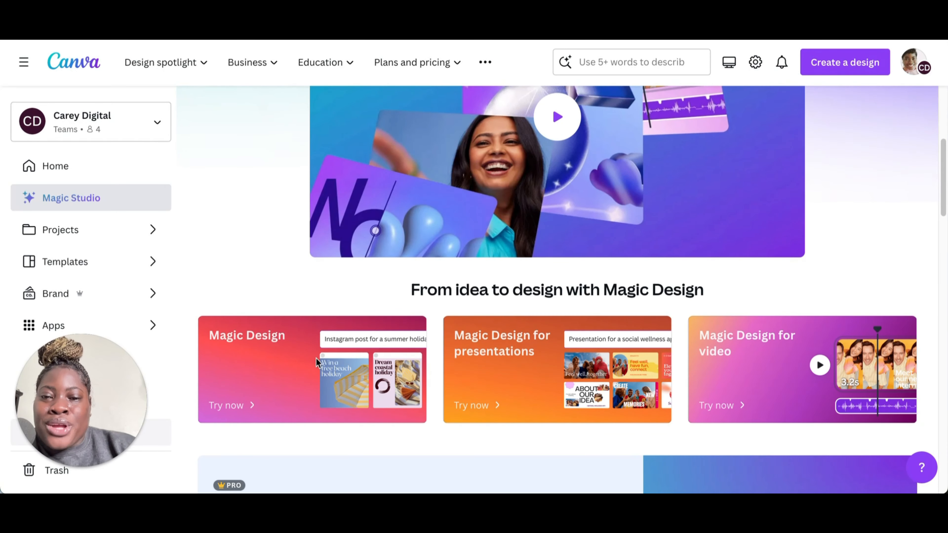
Step: Open Magic Design from the Magic Studio page and start it from its introduction dialog
click(226, 405)
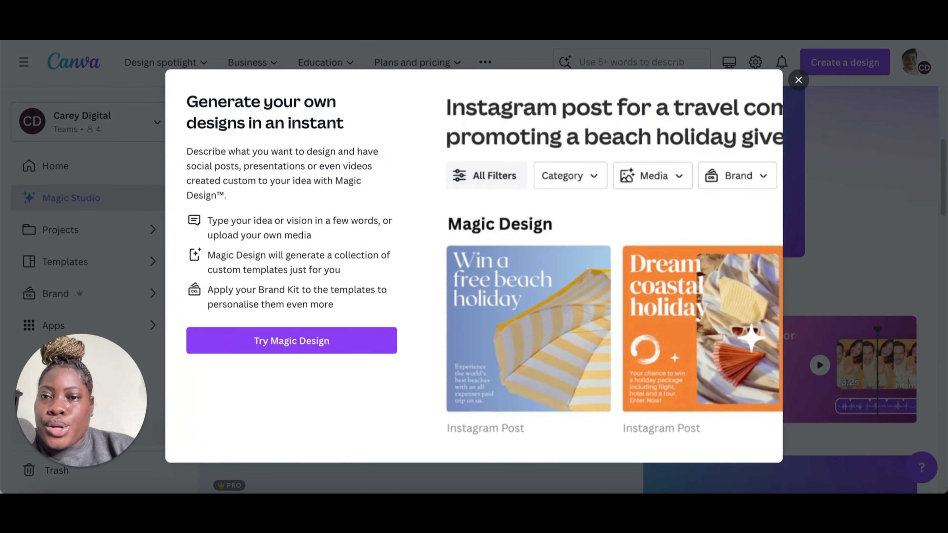
click(748, 183)
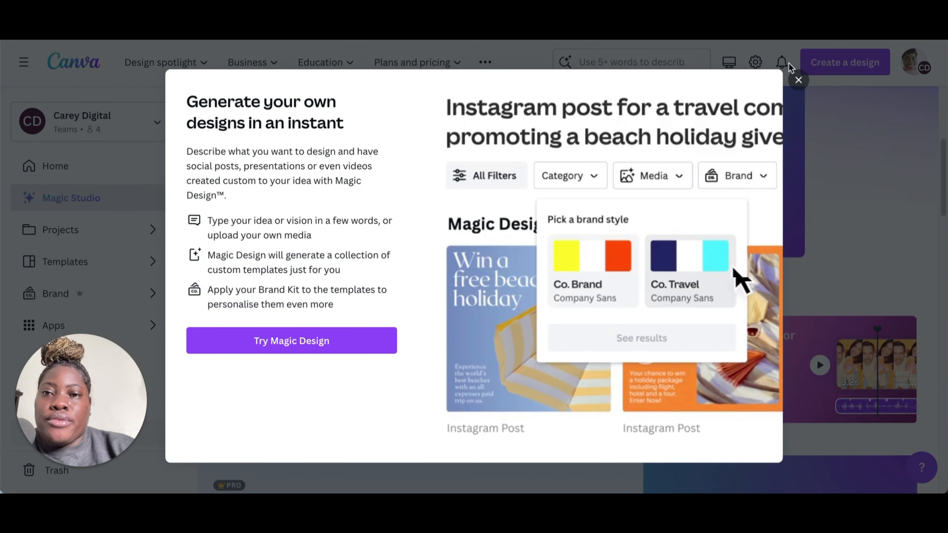
click(717, 286)
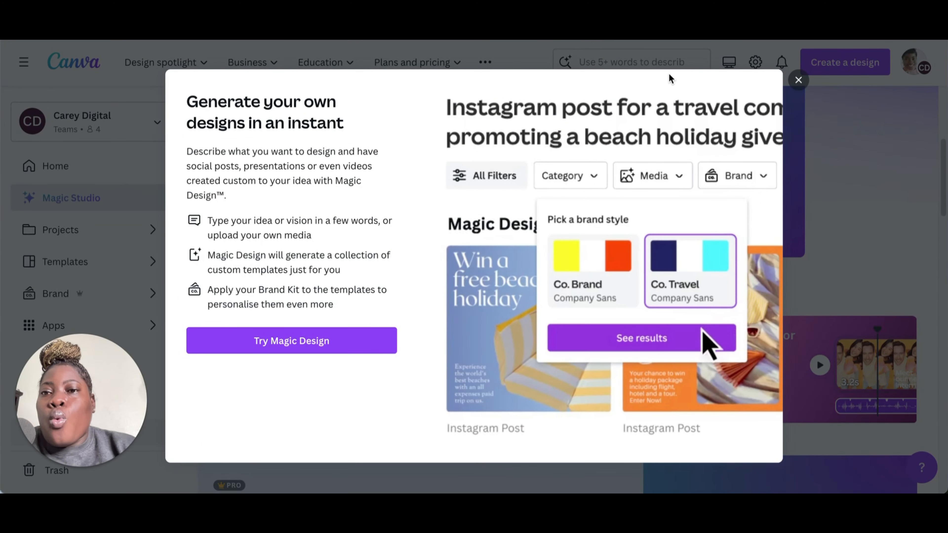
click(694, 335)
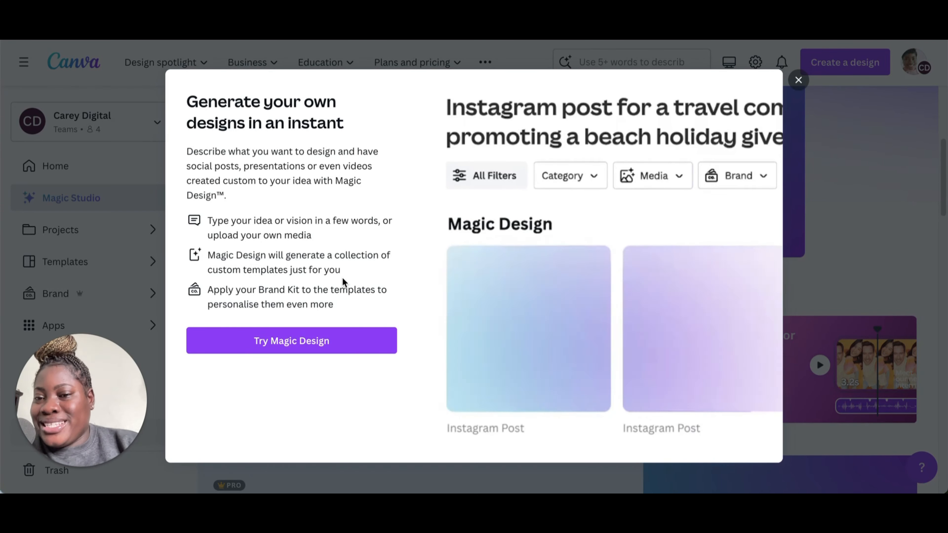
click(331, 340)
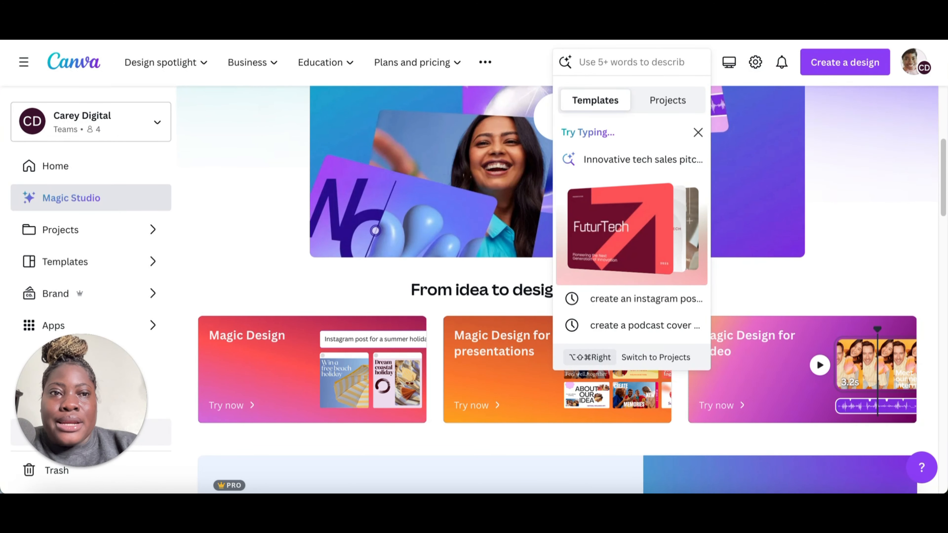
click(322, 43)
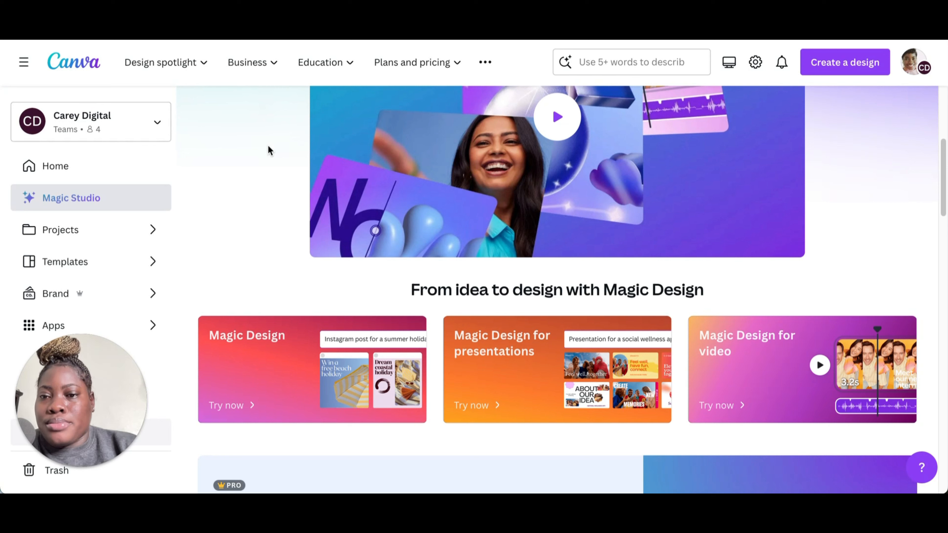
Step: Search templates for "creaye an eye-catching instagram post to promote a coaching business for entrepreneurs"
click(651, 65)
text(creaye an eye-catching instagr)
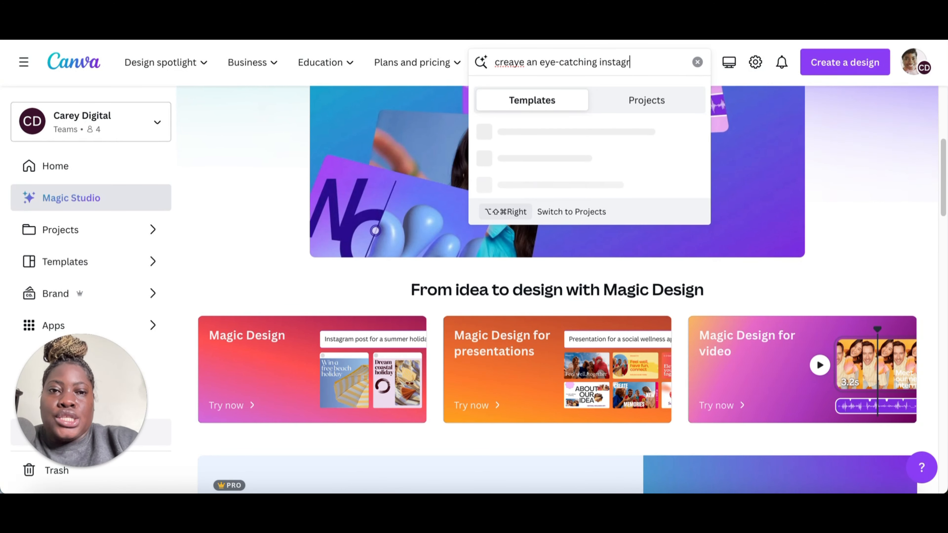
text(am post to promote a coaching business for entrepr)
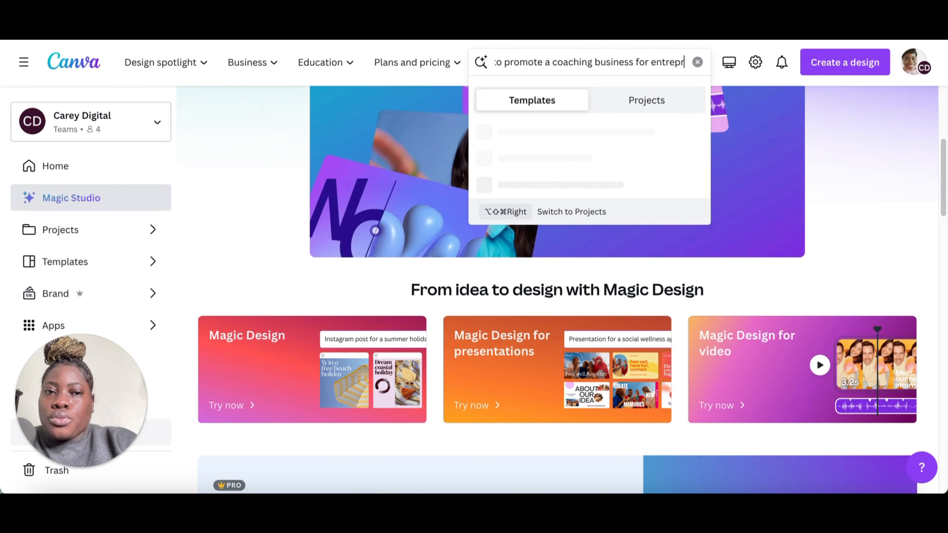
text(eneurs)
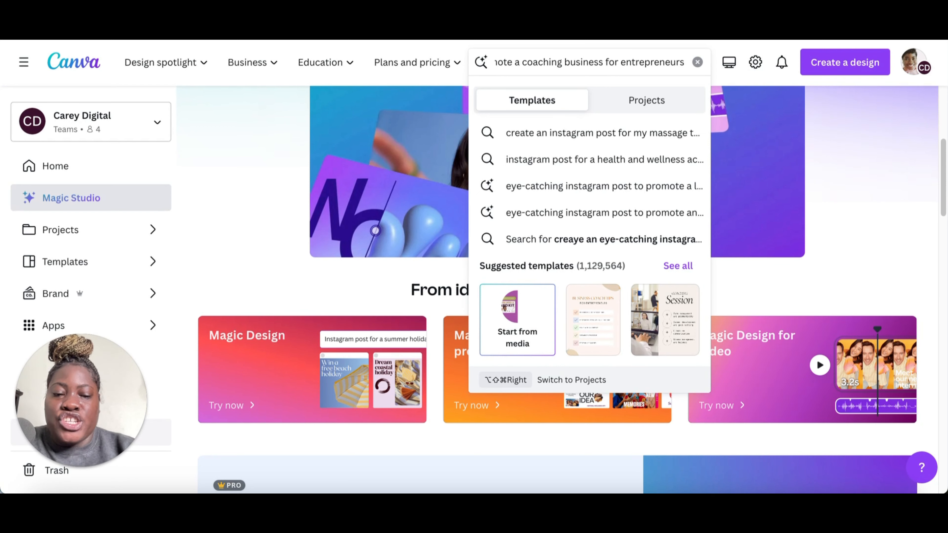
key(Return)
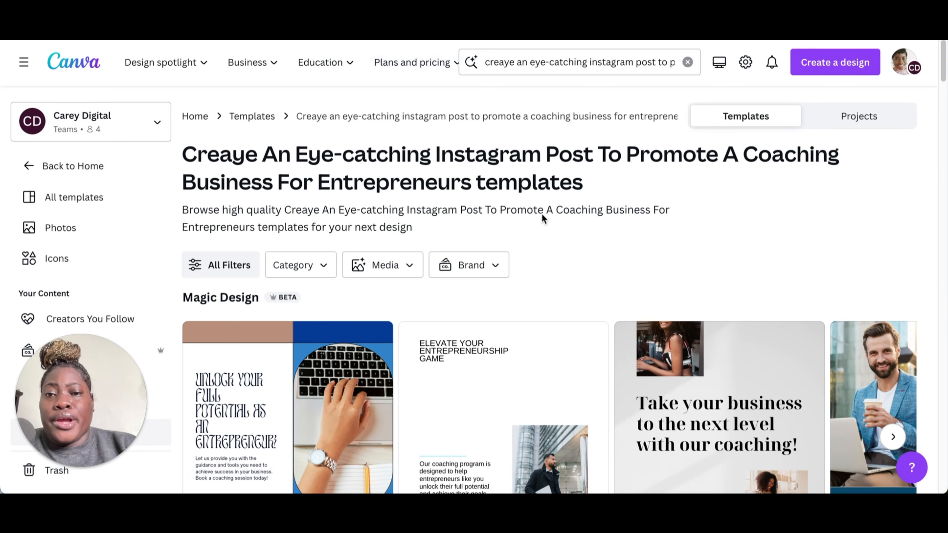
Step: Browse the Magic Design results carousel for generated Instagram post designs
scroll(551, 246, down, 2)
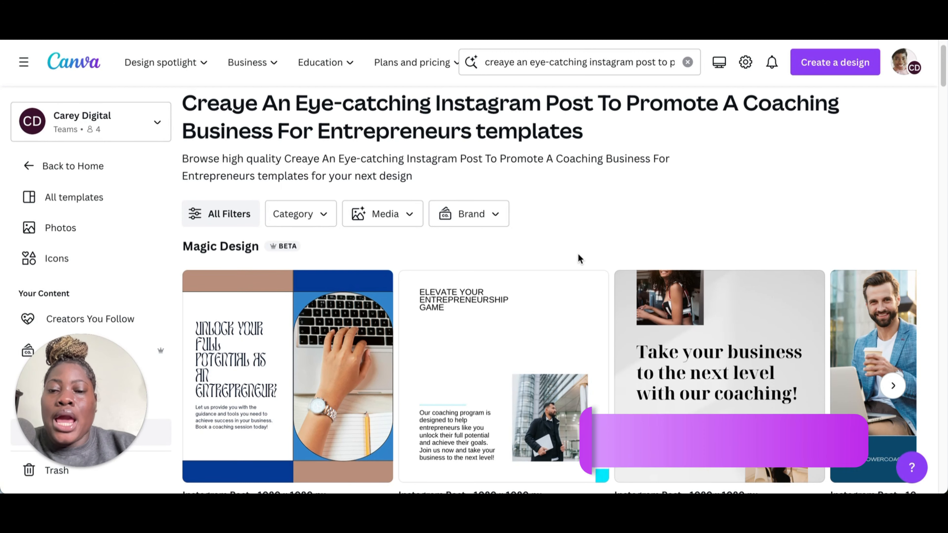
scroll(579, 254, down, 1)
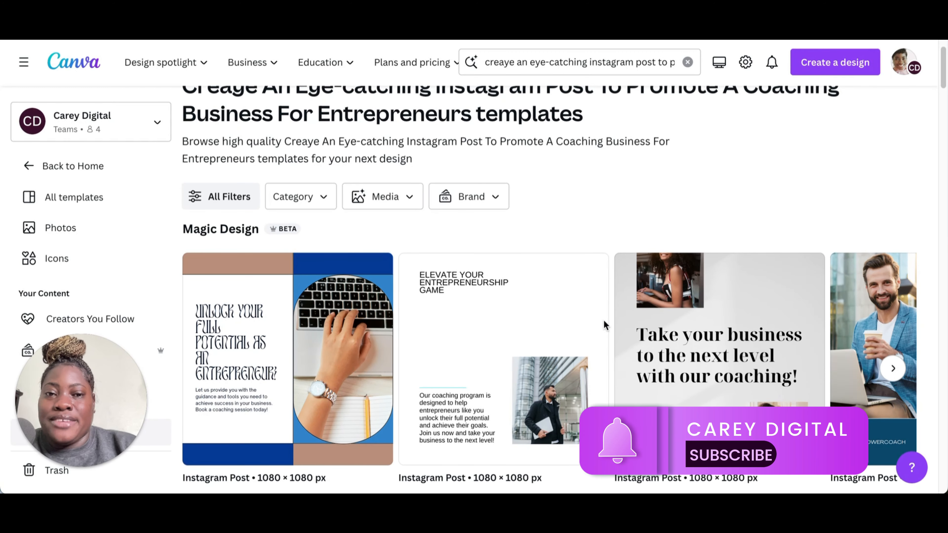
scroll(611, 319, up, 1)
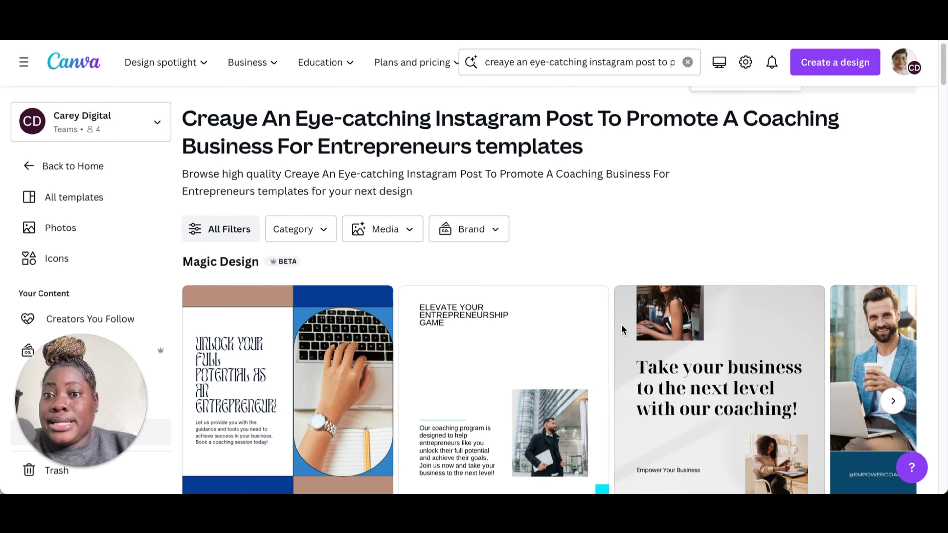
scroll(621, 329, down, 1)
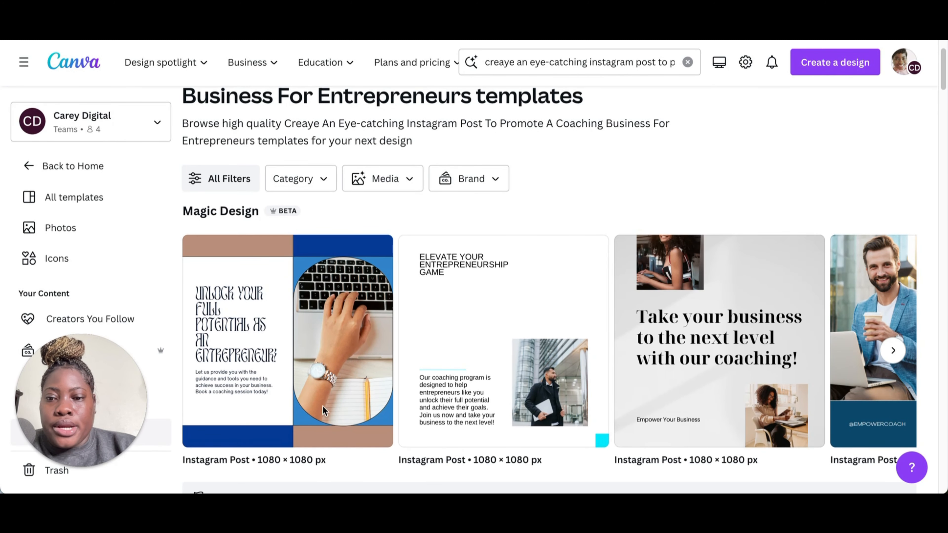
click(897, 355)
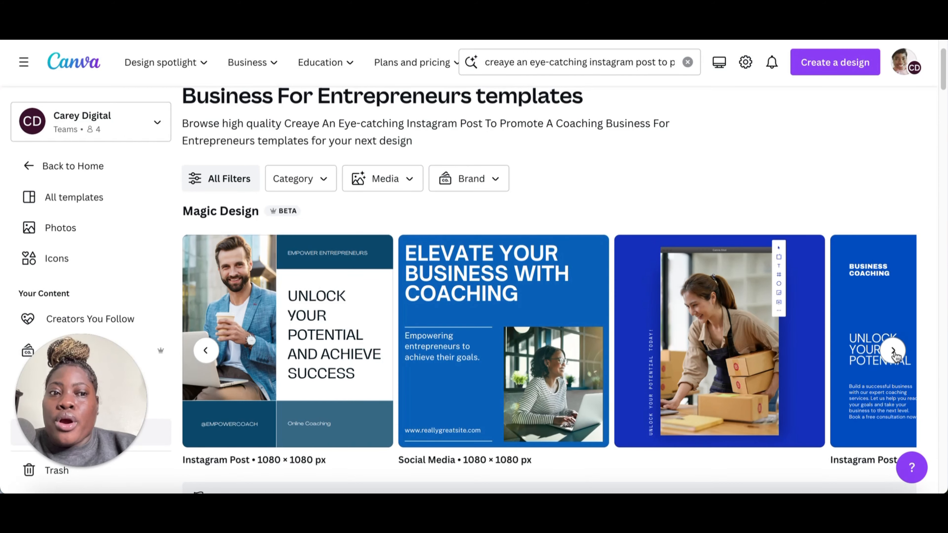
click(895, 352)
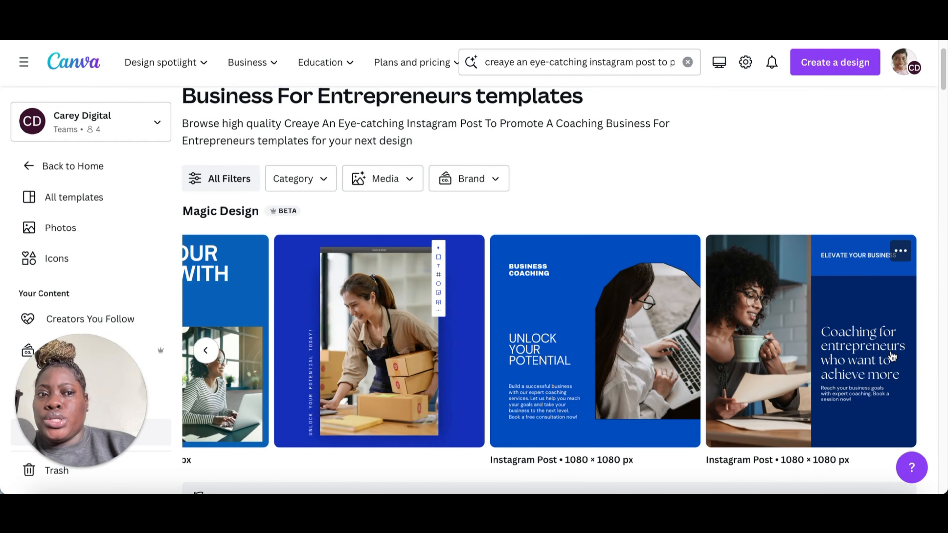
Step: Scroll through the suggested coaching templates listed below the Magic Design results
scroll(791, 313, down, 3)
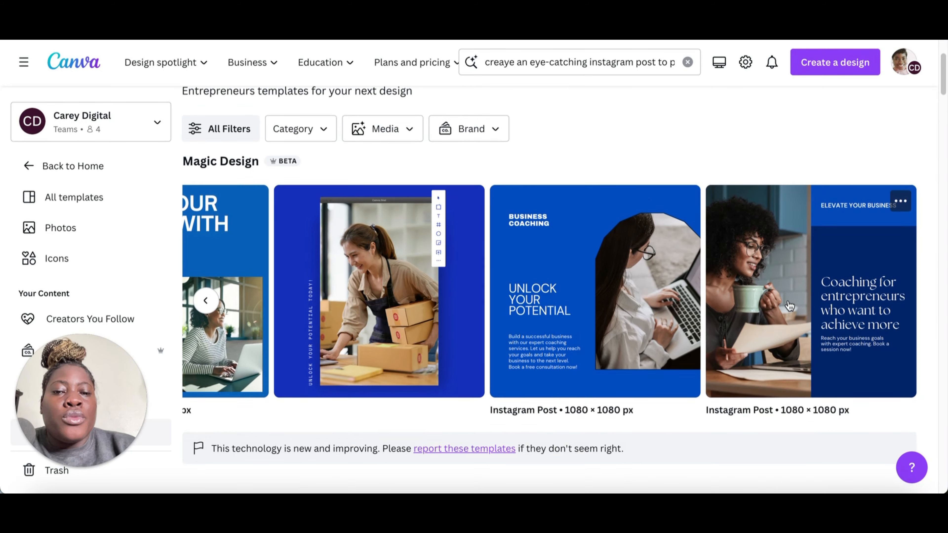
scroll(534, 268, down, 6)
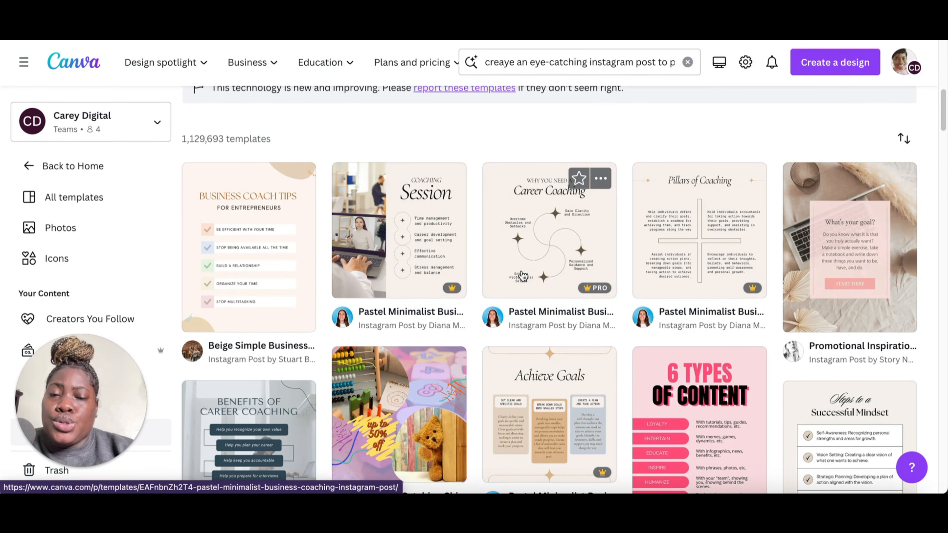
scroll(478, 208, down, 2)
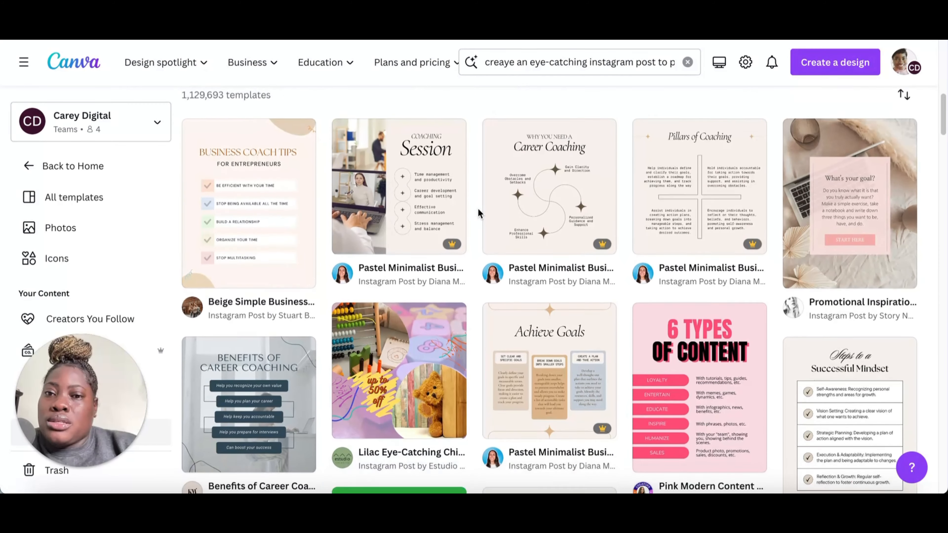
scroll(477, 208, down, 1)
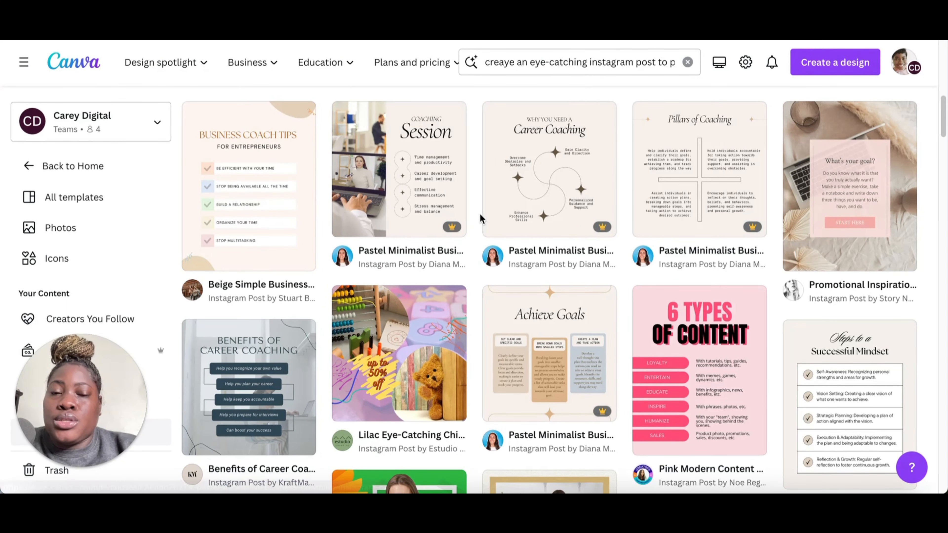
scroll(477, 218, down, 3)
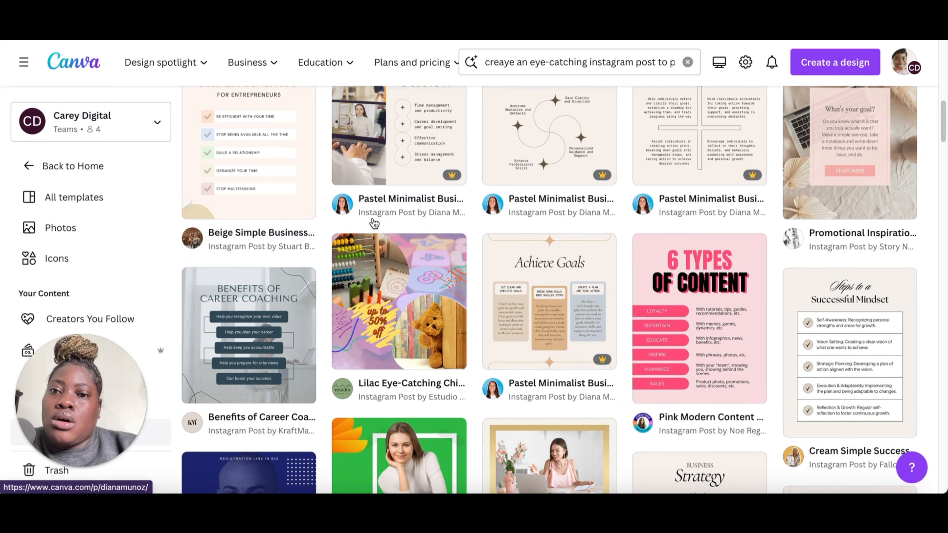
scroll(385, 239, down, 1)
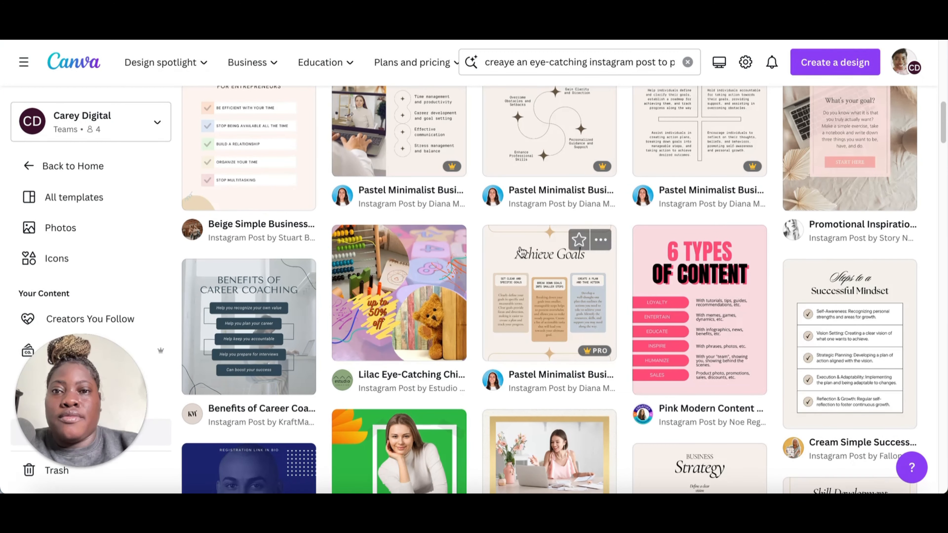
Step: Scroll through the remaining coaching templates and return to the Magic Design results carousel
scroll(521, 252, down, 2)
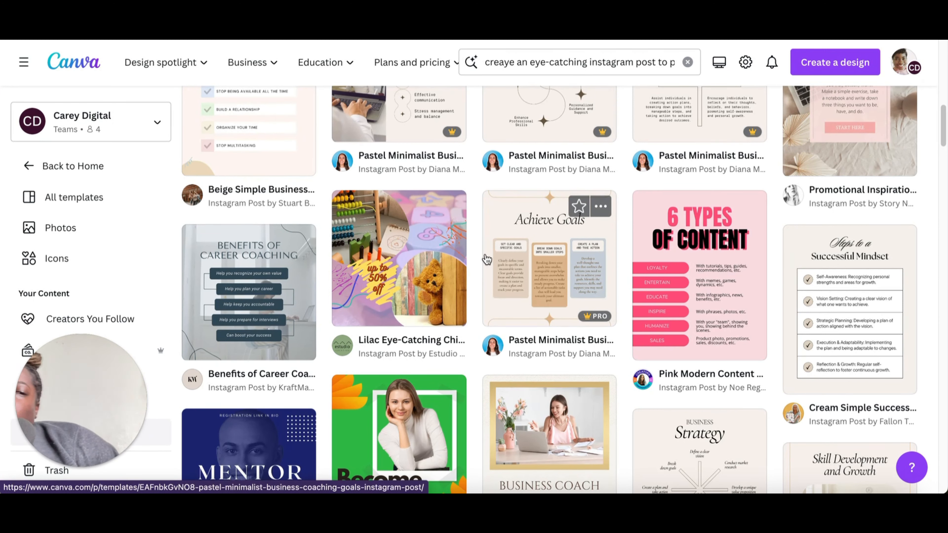
scroll(709, 302, down, 1)
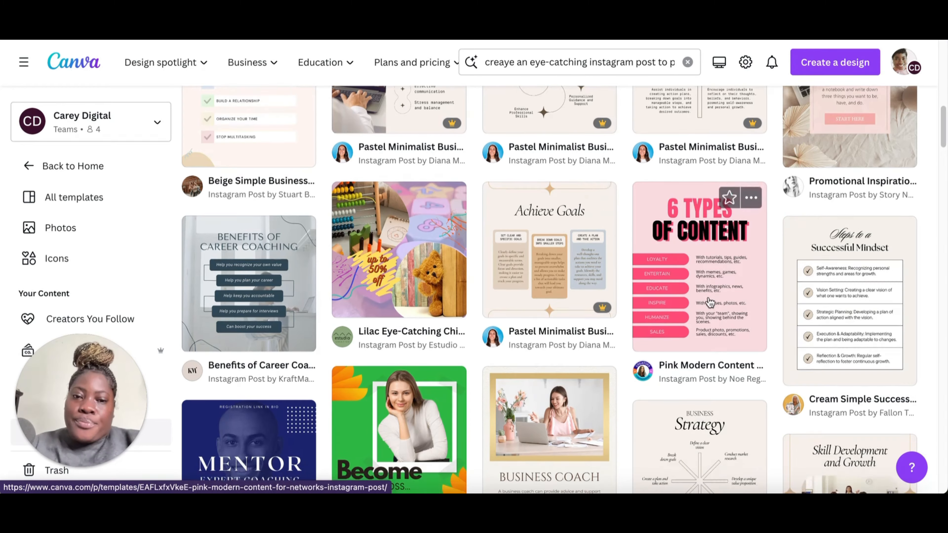
scroll(705, 303, down, 7)
scroll(653, 283, up, 14)
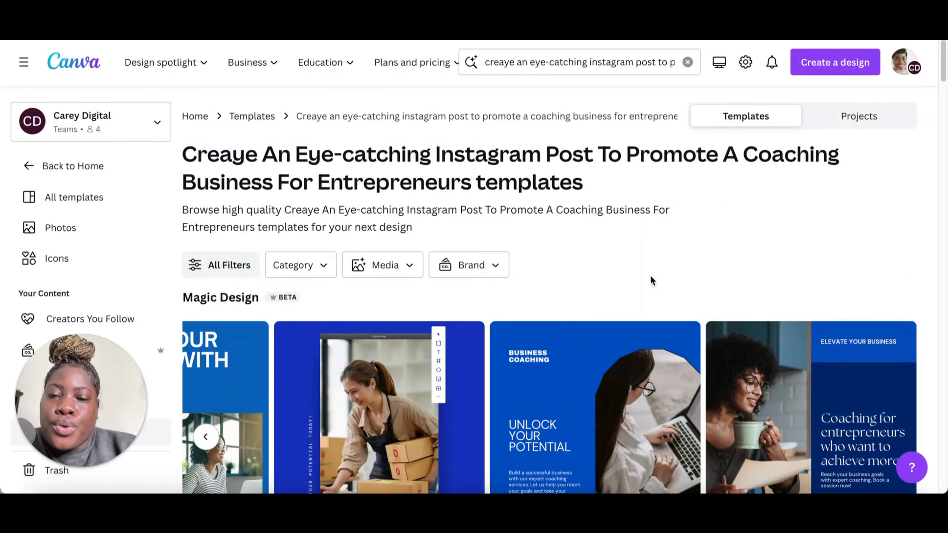
scroll(652, 280, down, 3)
click(206, 320)
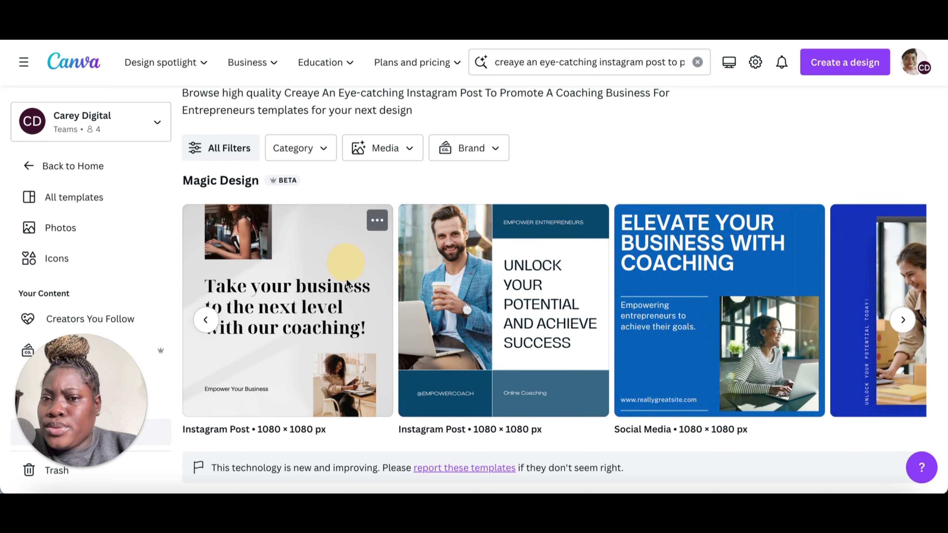
Step: Preview the Magic Design results one by one and customise the 'Coaching for entrepreneurs who want to achieve more' design
click(347, 284)
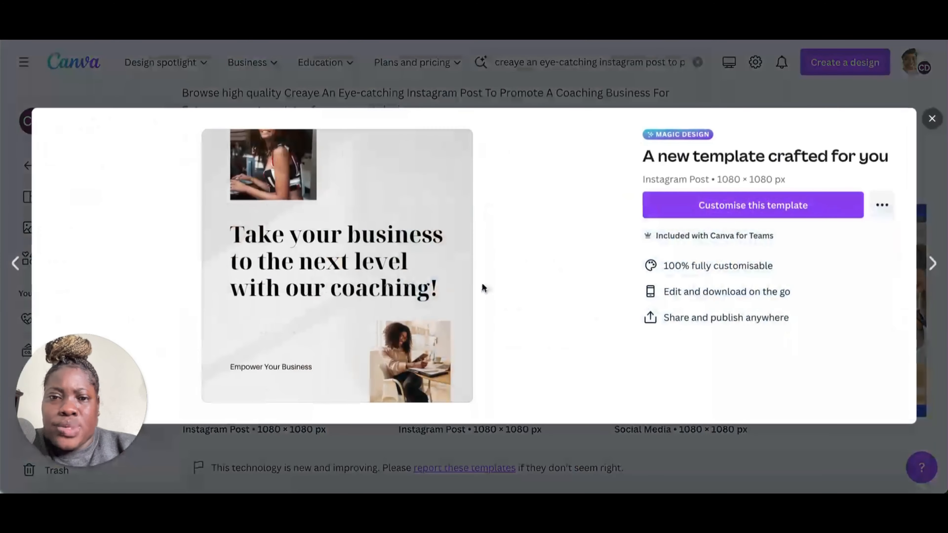
click(930, 264)
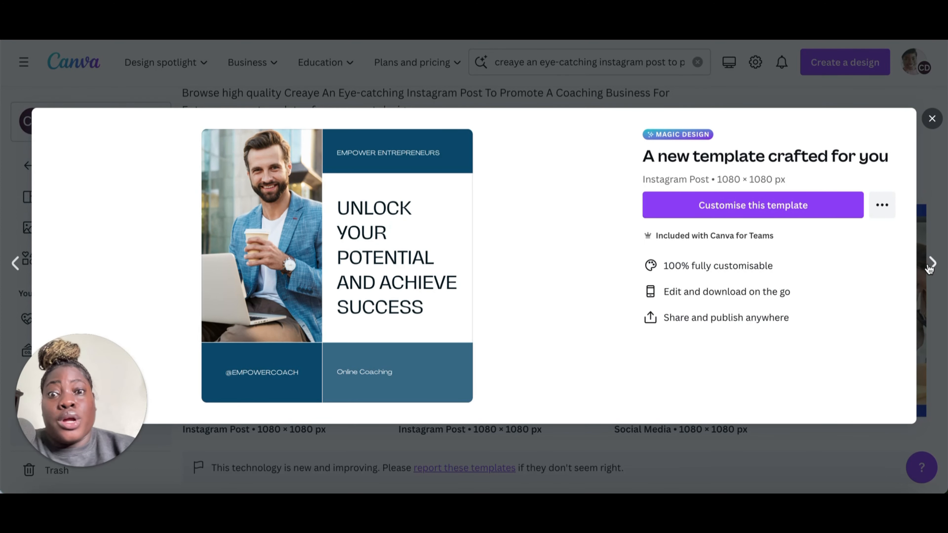
click(929, 264)
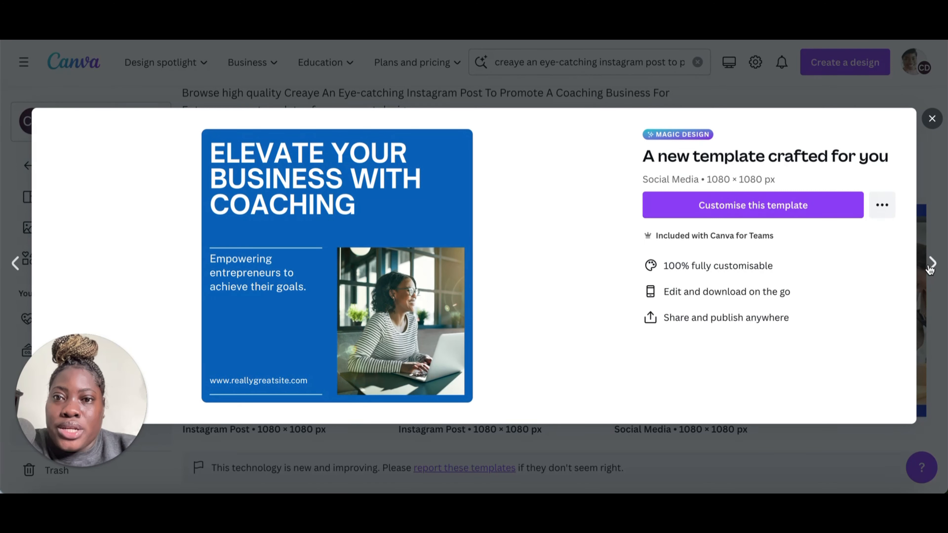
click(929, 264)
click(929, 265)
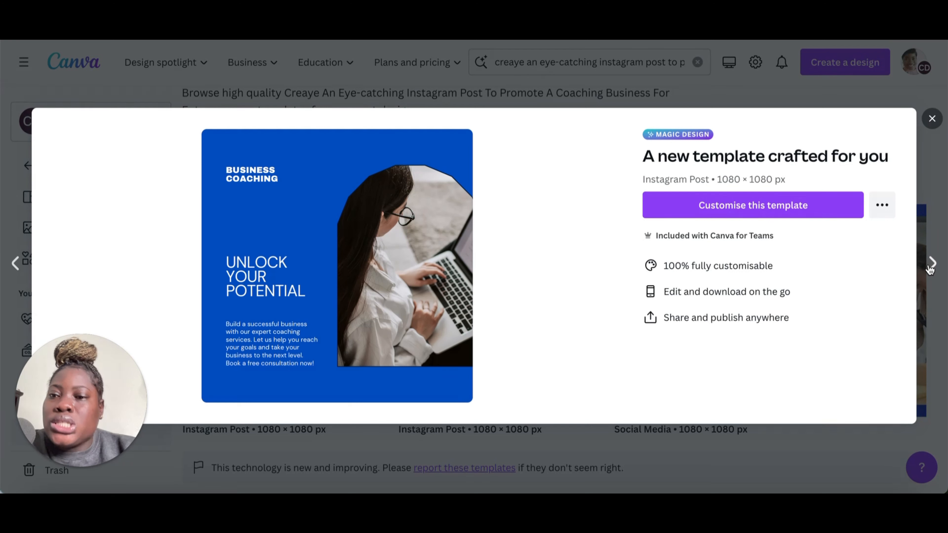
click(930, 264)
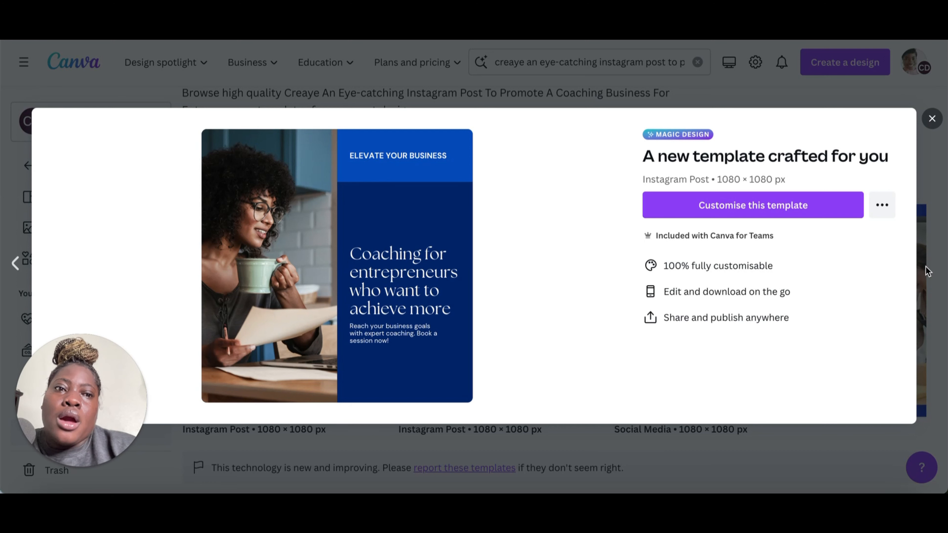
click(781, 206)
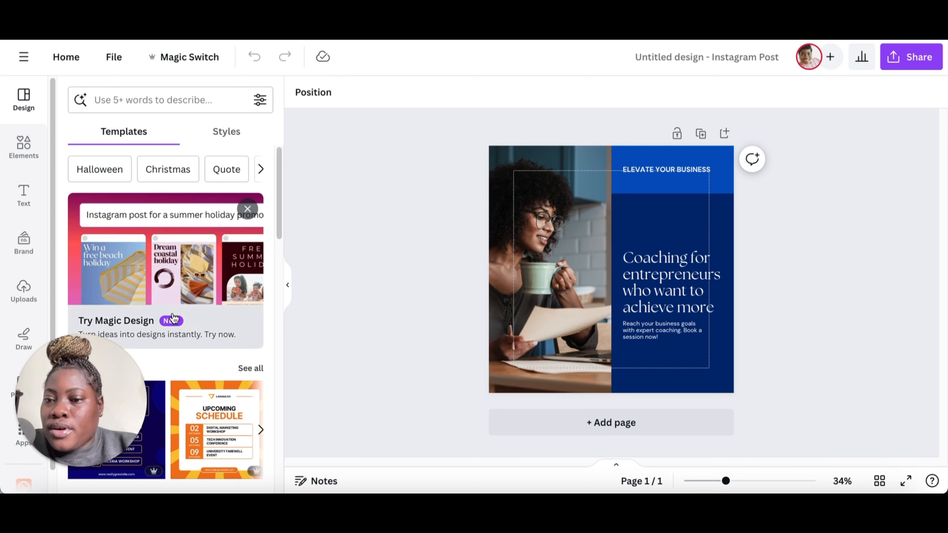
Step: Open the brand kit panel and review its templates, colours, fonts and brand assets
click(288, 285)
drag(72, 419, 857, 409)
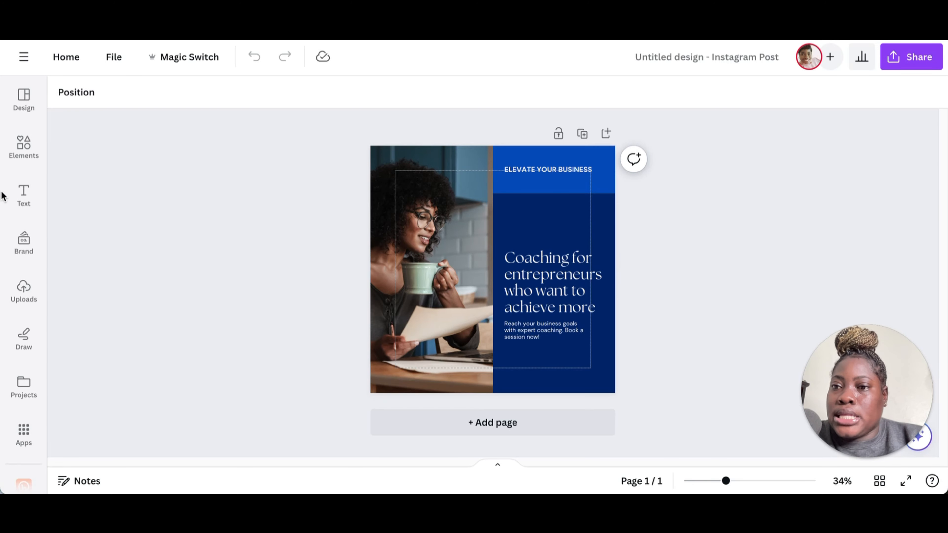
click(30, 241)
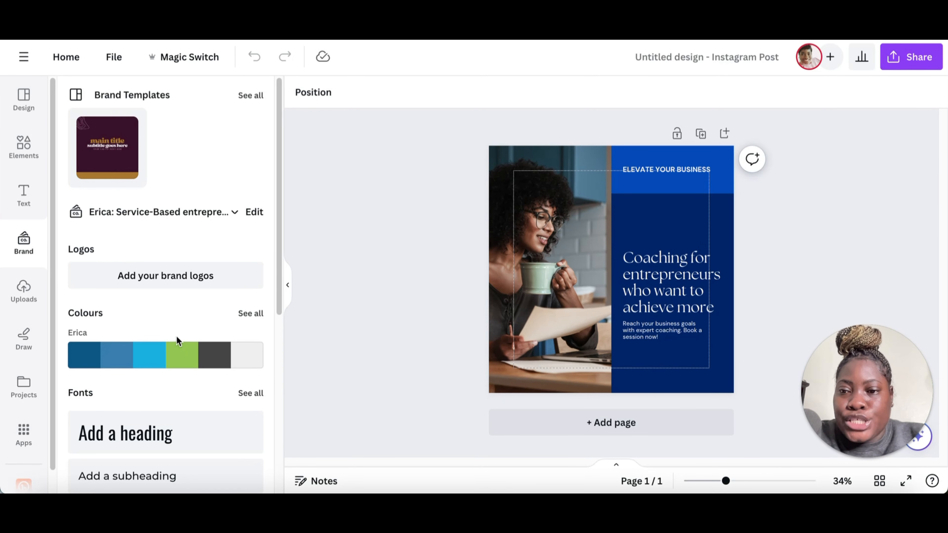
scroll(173, 302, down, 1)
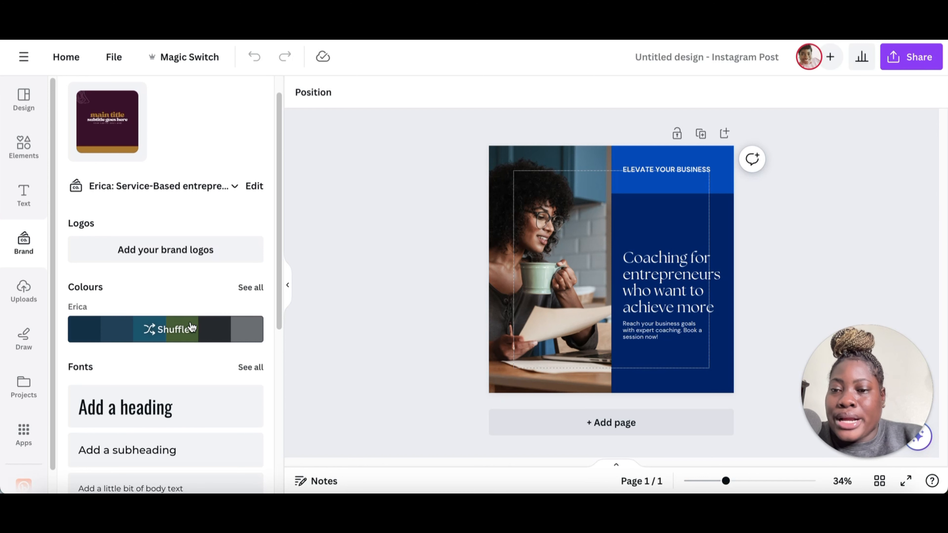
mouse_move(161, 329)
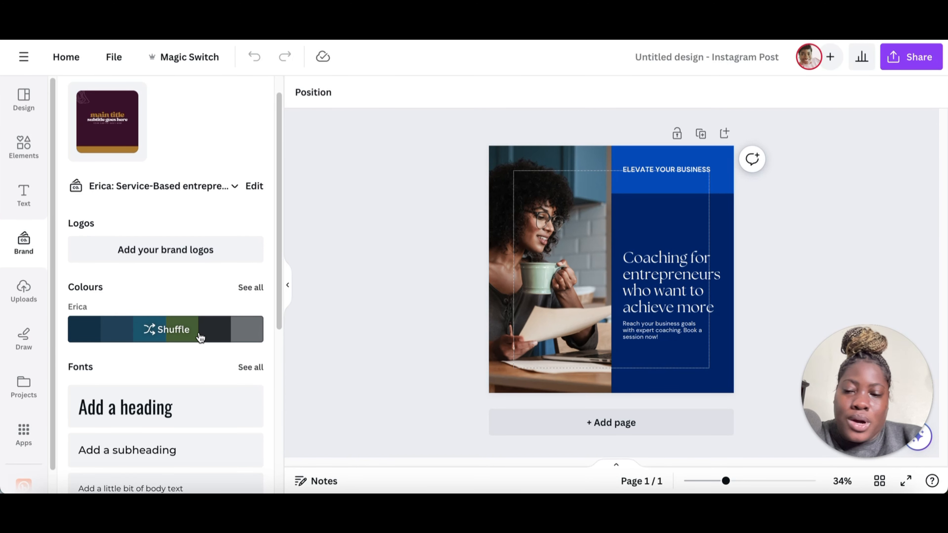
scroll(197, 361, down, 5)
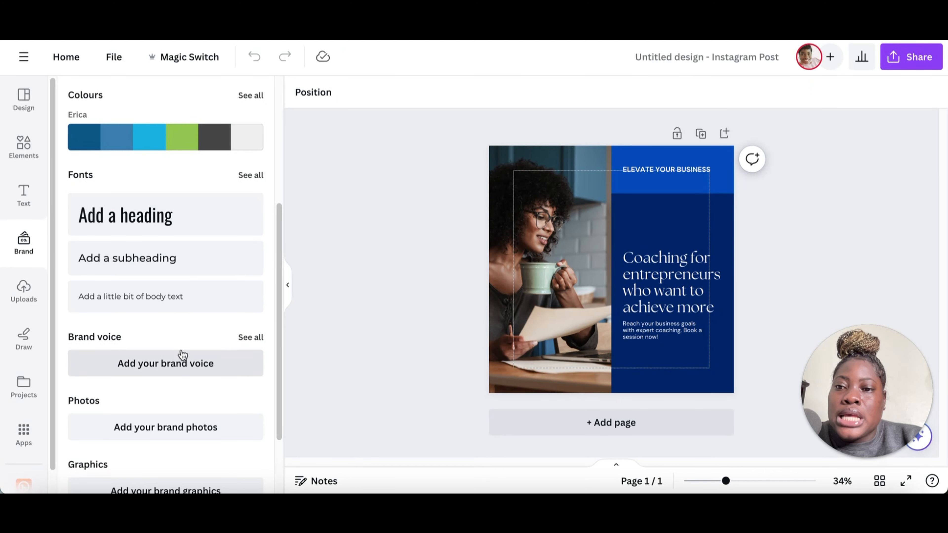
scroll(182, 355, down, 2)
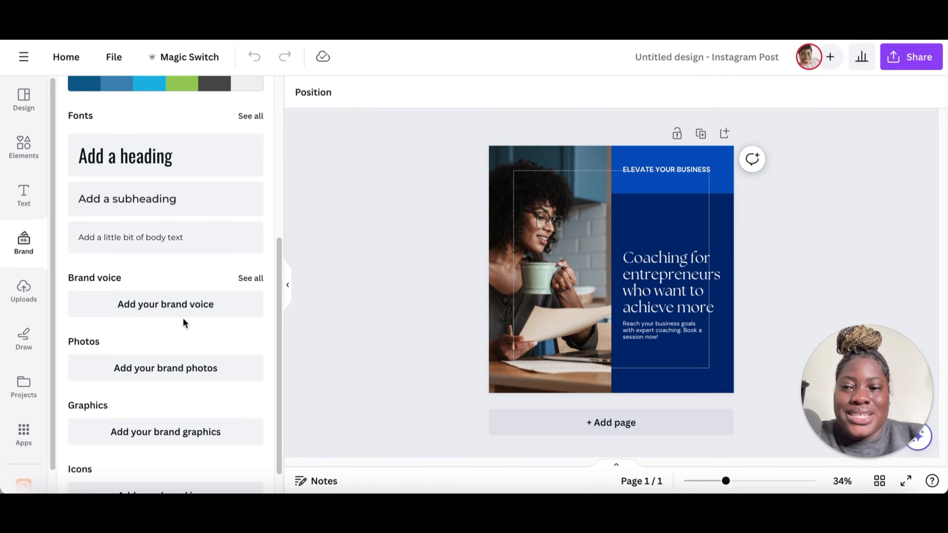
scroll(183, 325, up, 7)
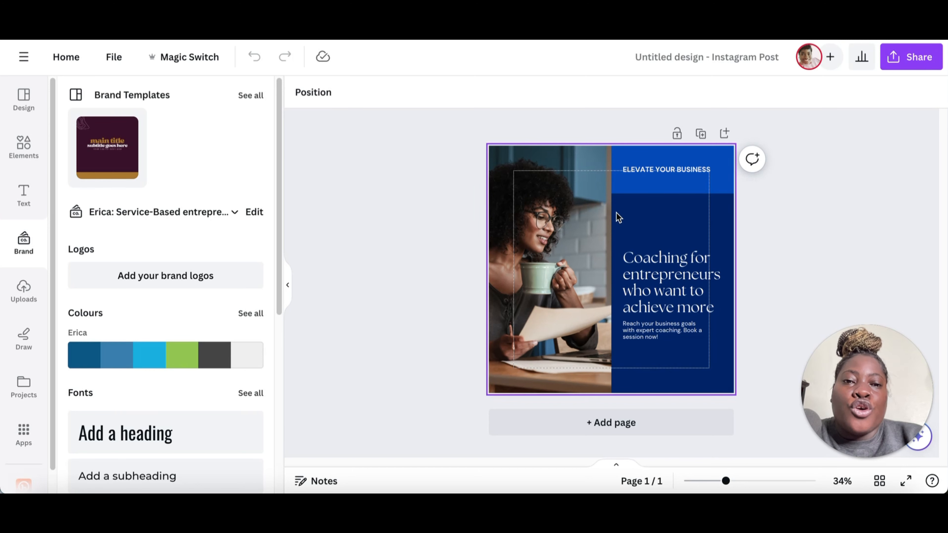
Step: Shuffle the Erica brand colour palette onto the design until the text panel turns green
click(572, 202)
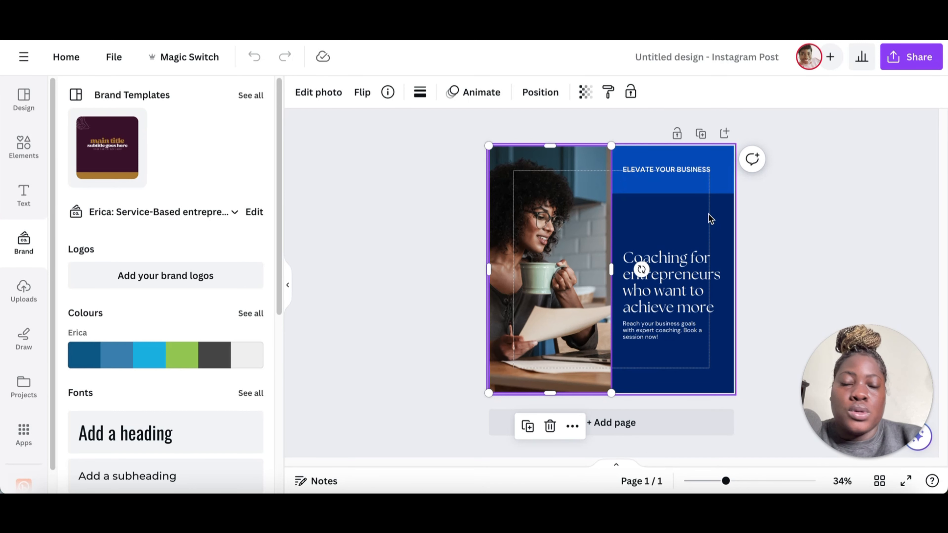
mouse_move(142, 355)
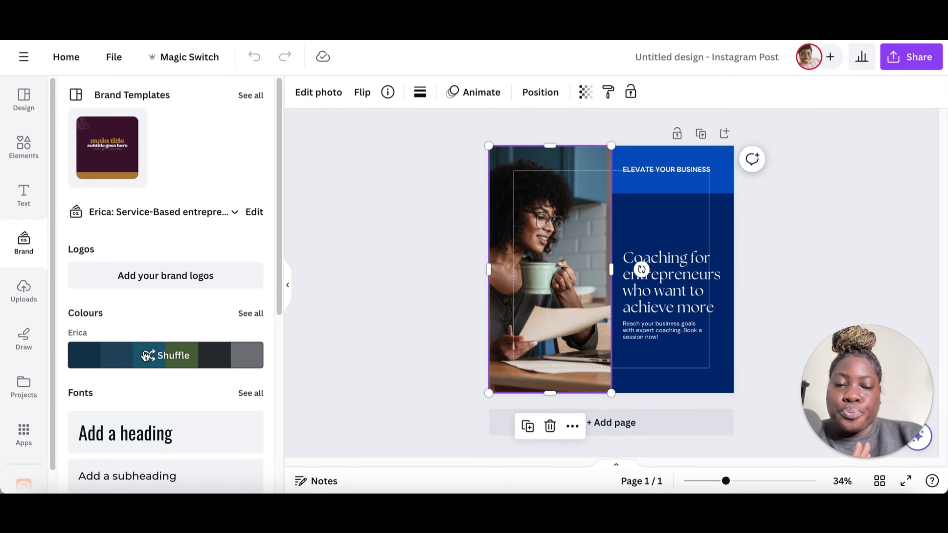
click(147, 356)
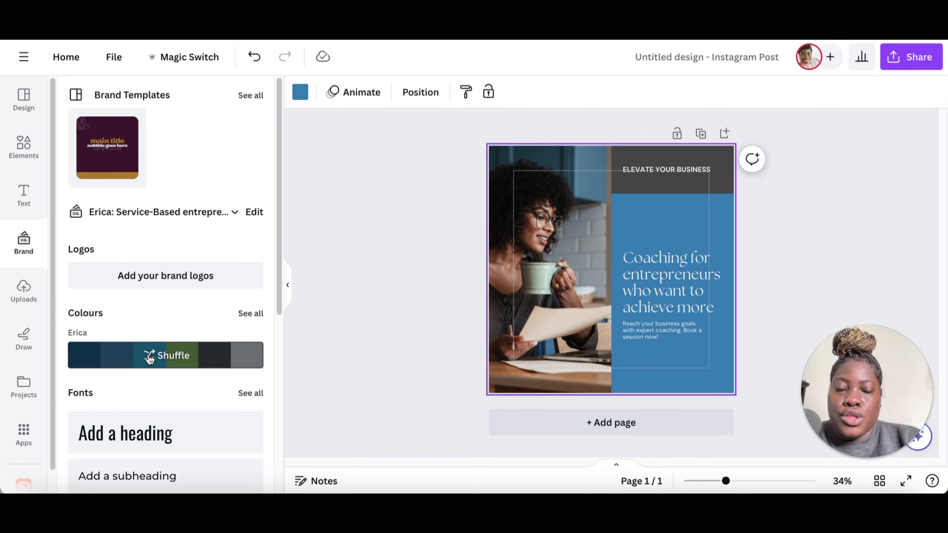
click(160, 358)
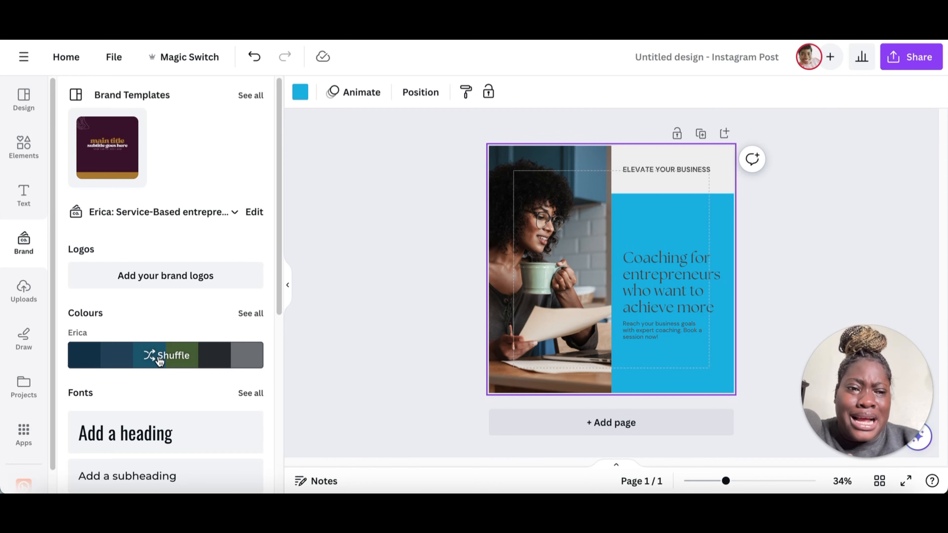
click(160, 358)
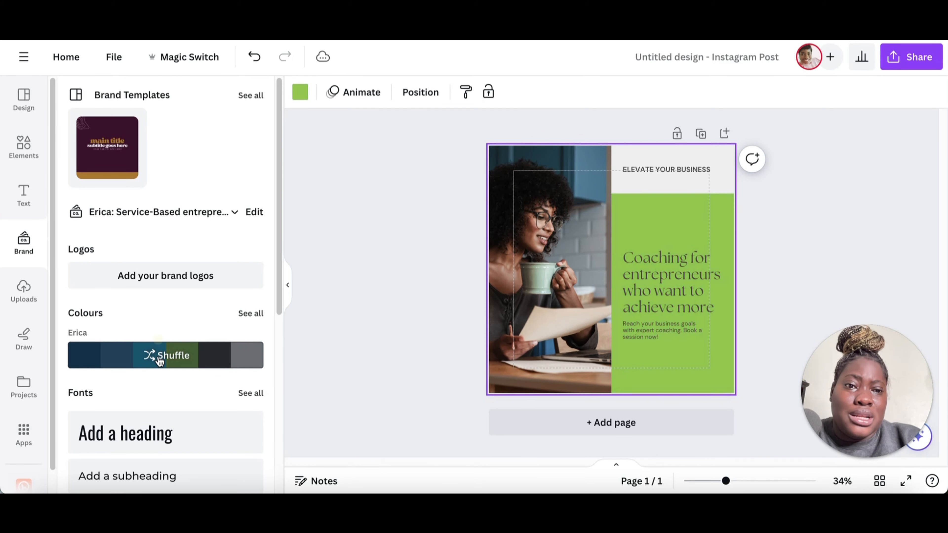
click(160, 359)
click(160, 358)
click(160, 358)
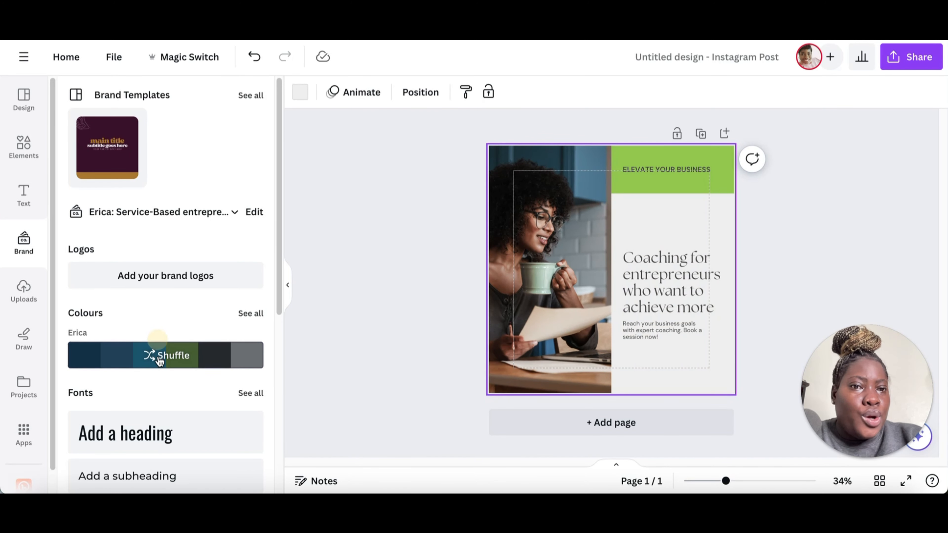
click(159, 358)
click(160, 359)
click(160, 359)
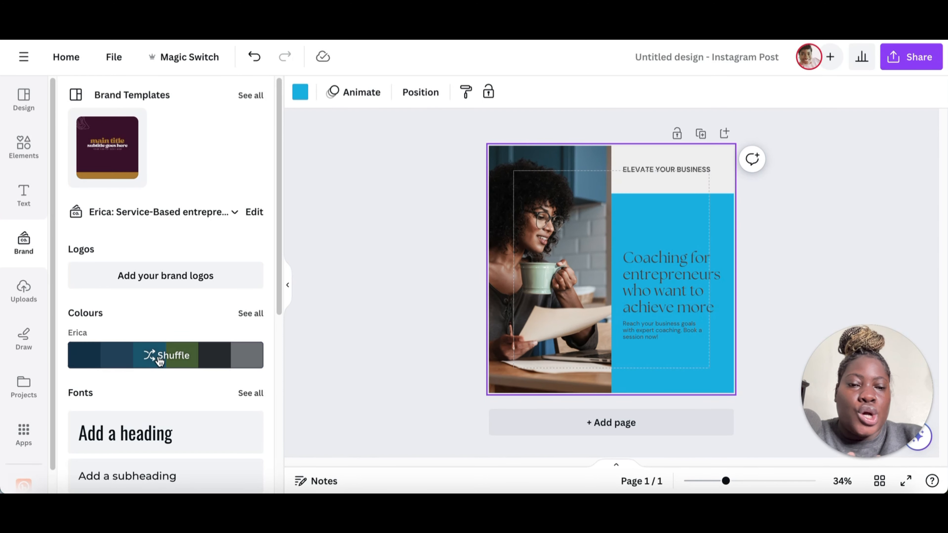
click(159, 359)
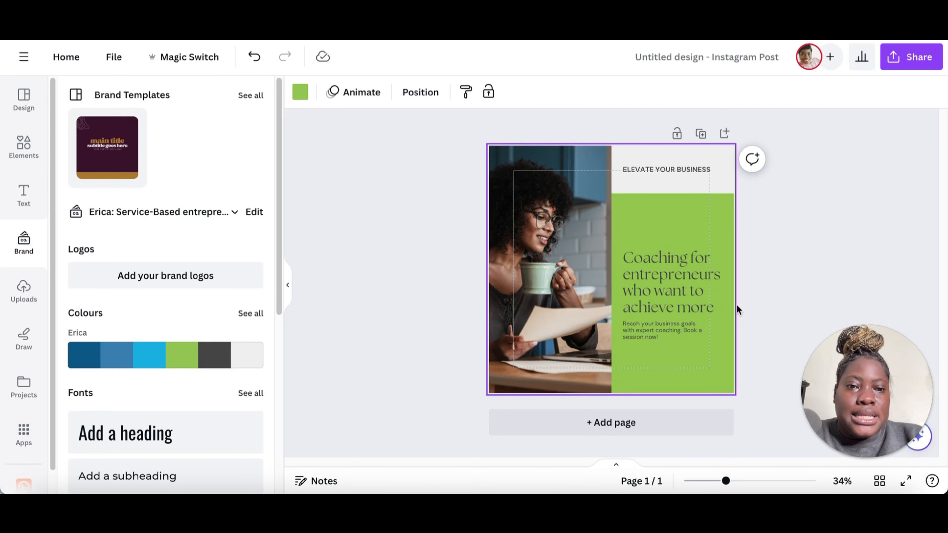
Step: Change the 'Coaching for entrepreneurs who want to achieve more' headline font to Montserrat
click(706, 292)
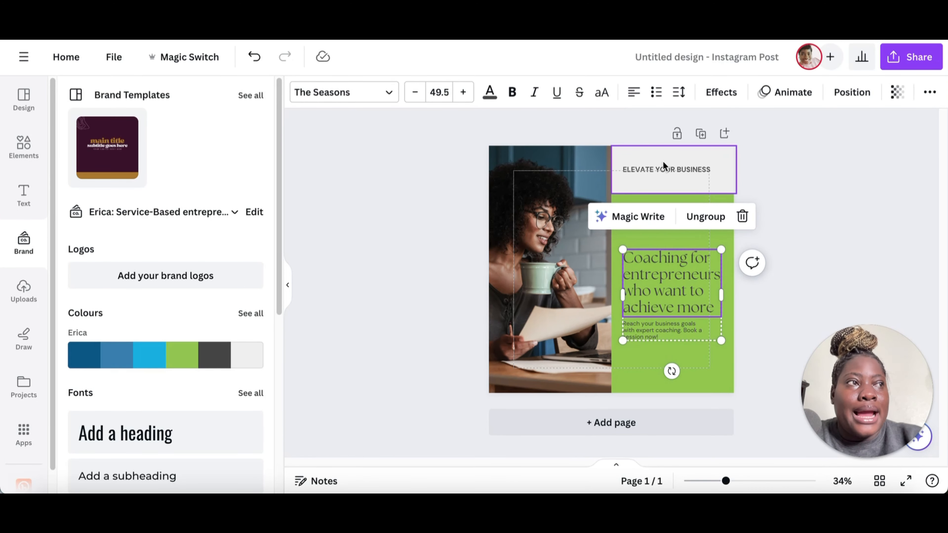
click(355, 94)
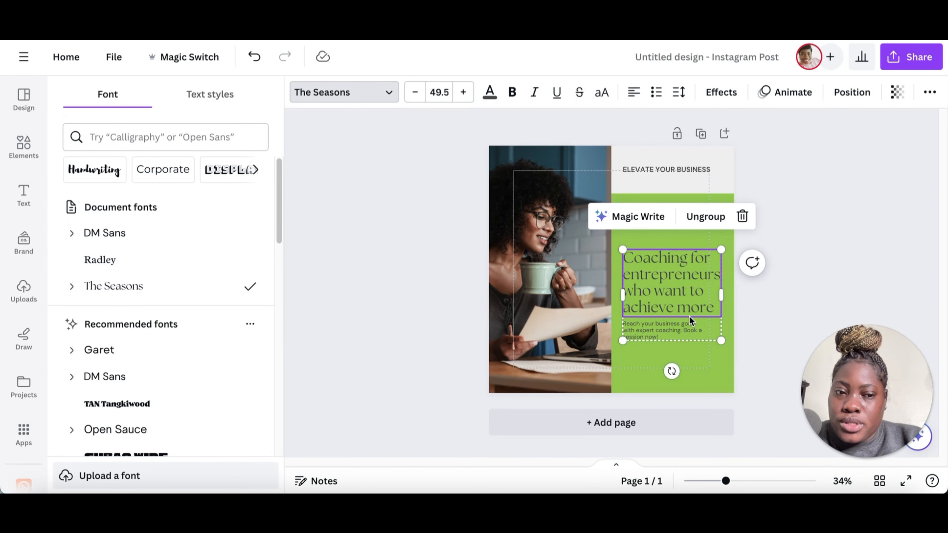
scroll(118, 308, down, 5)
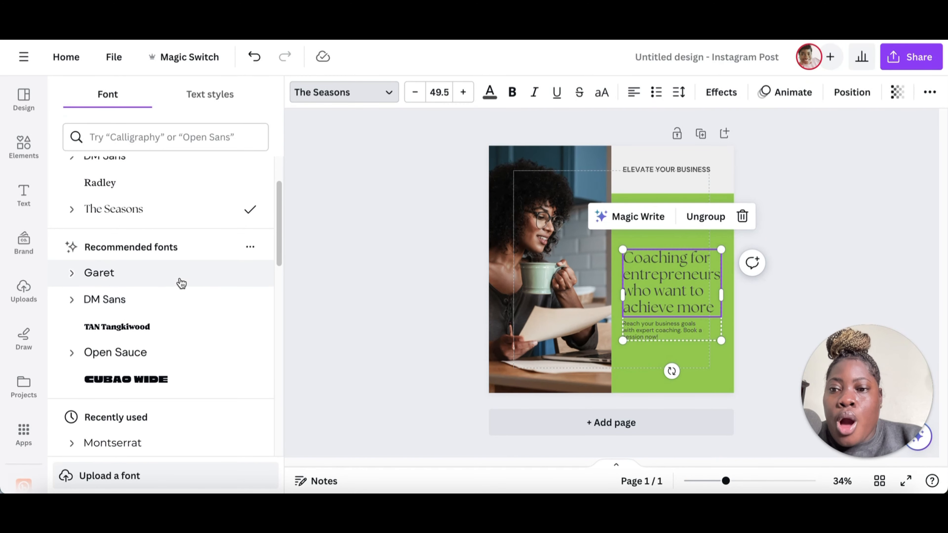
scroll(180, 280, down, 4)
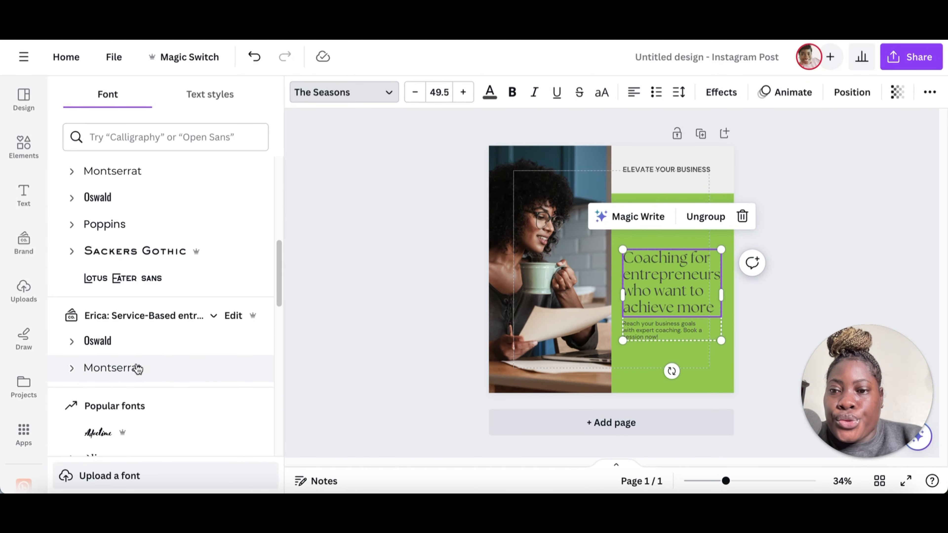
click(137, 374)
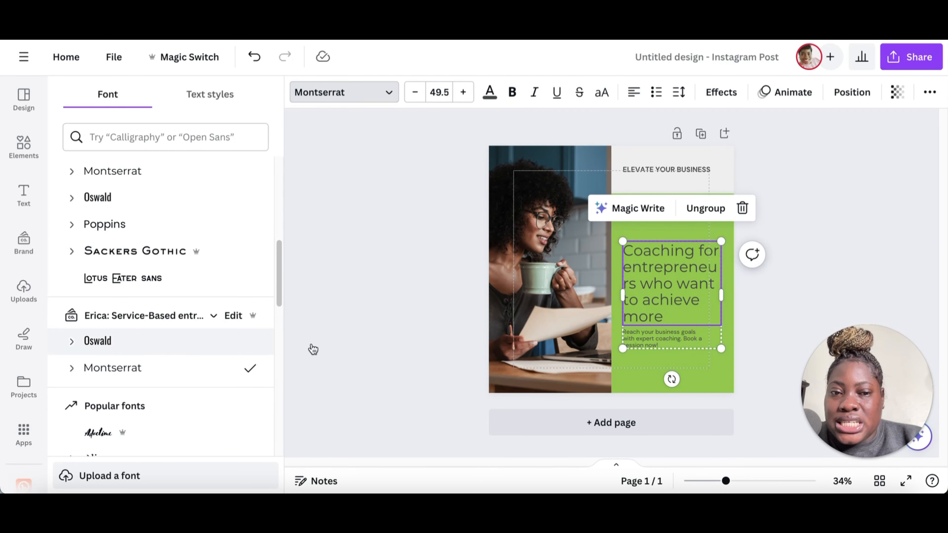
Step: Set the body text font to Oswald, apply it across the design, and nudge the 'ELEVATE YOUR BUSINESS' label
click(699, 331)
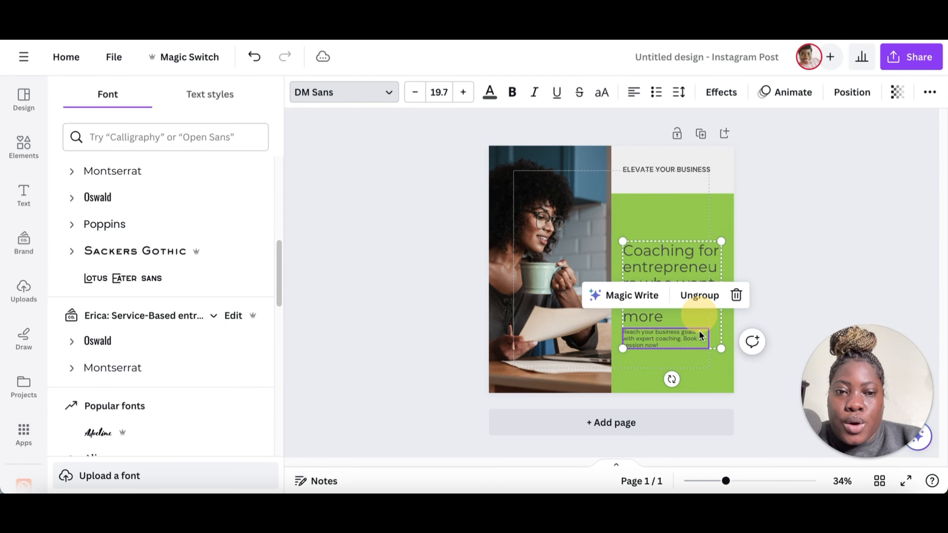
click(139, 342)
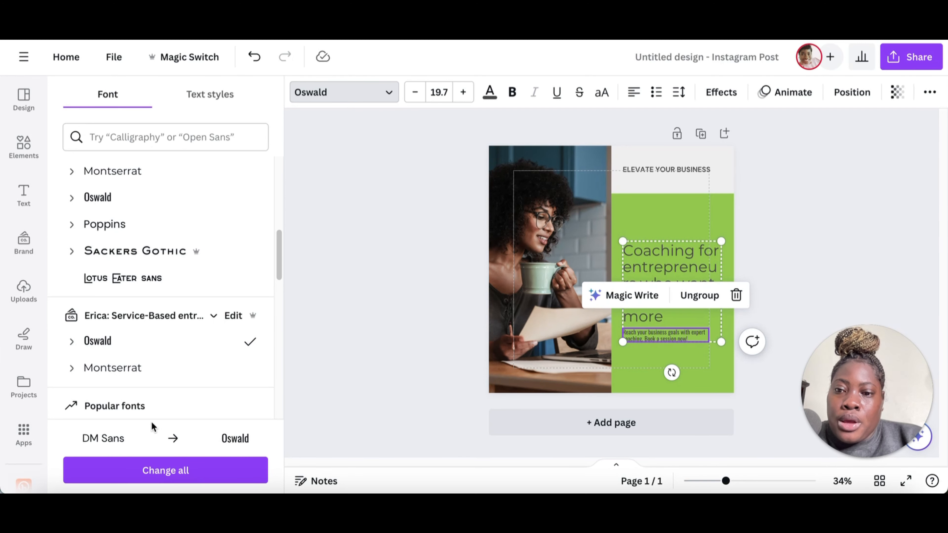
click(199, 474)
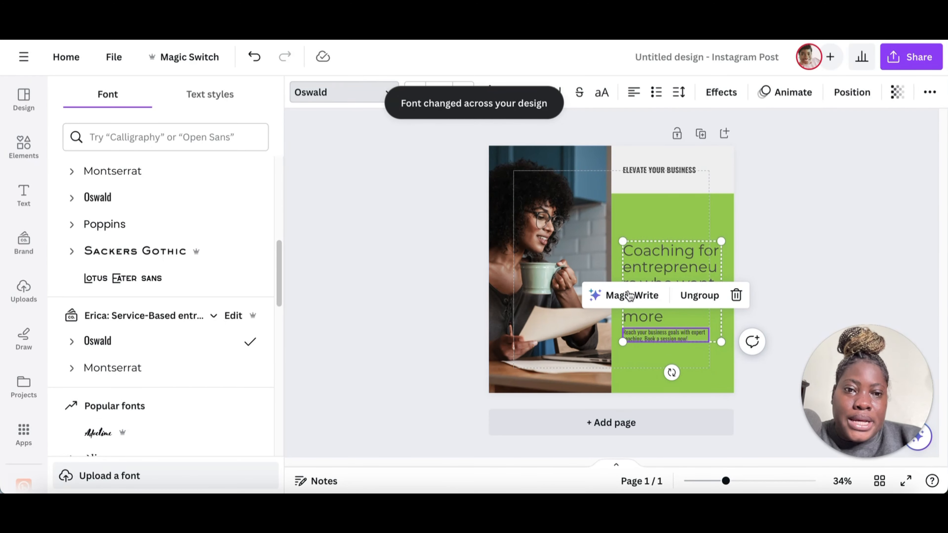
click(684, 173)
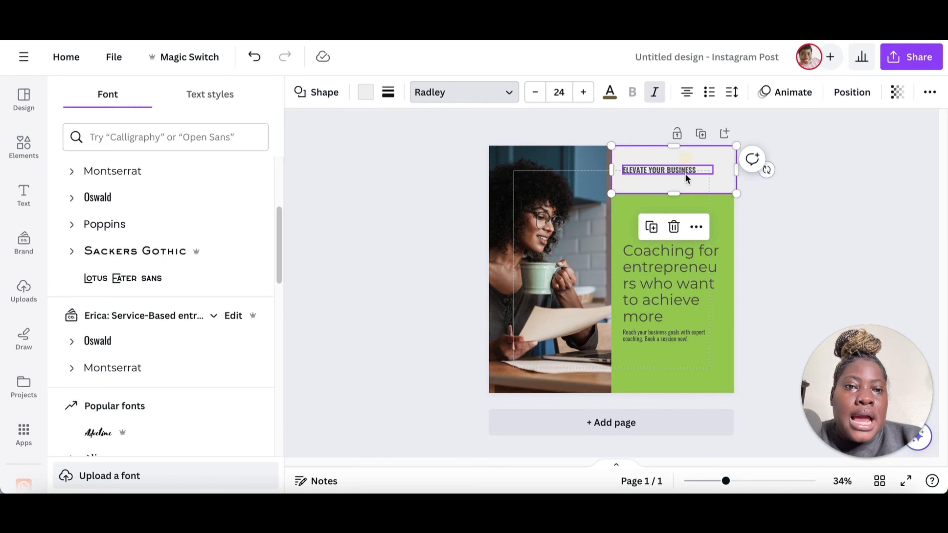
drag(681, 173, 712, 176)
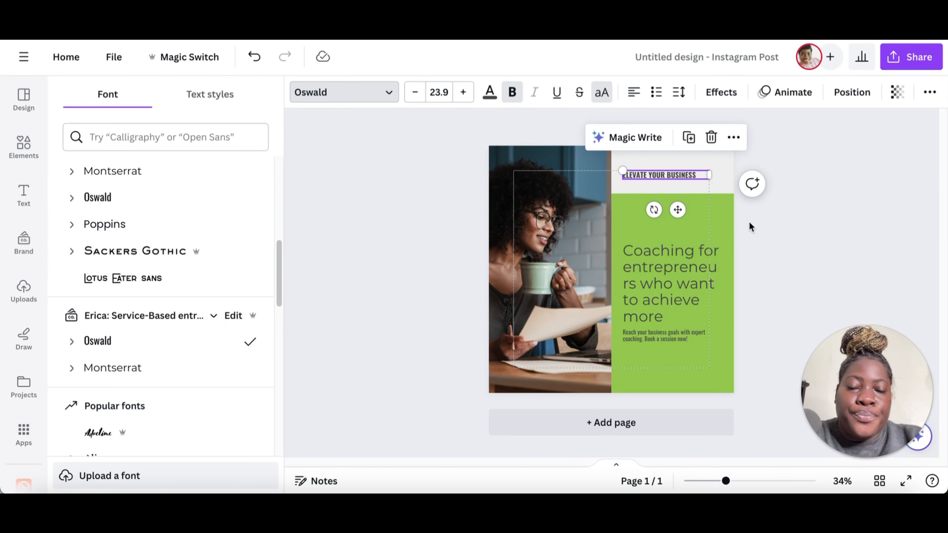
Step: Search the elements library for business coach photos
click(518, 206)
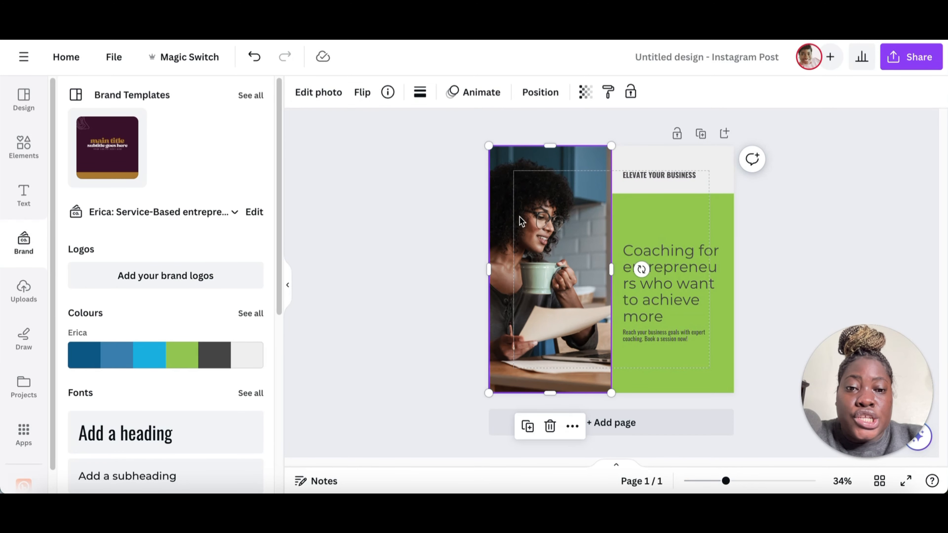
click(26, 144)
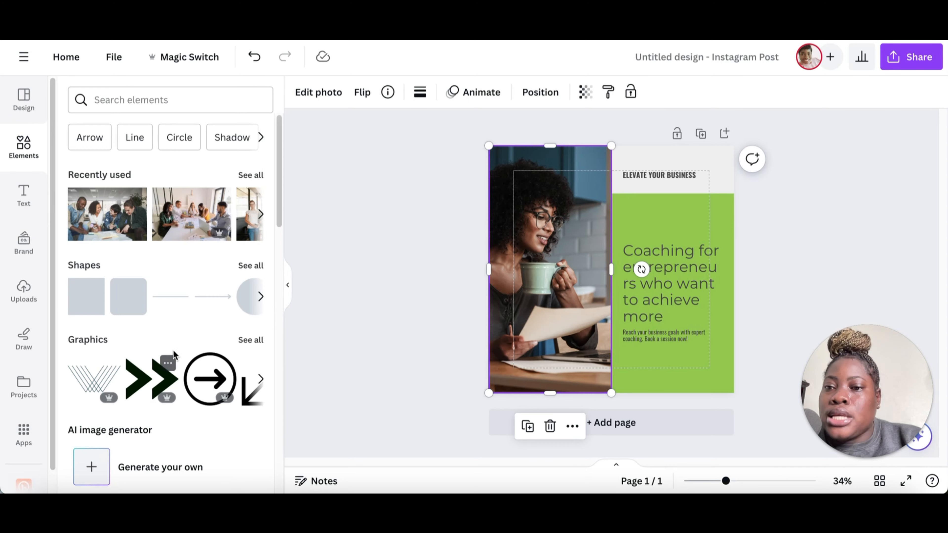
scroll(172, 354, down, 10)
scroll(182, 332, down, 5)
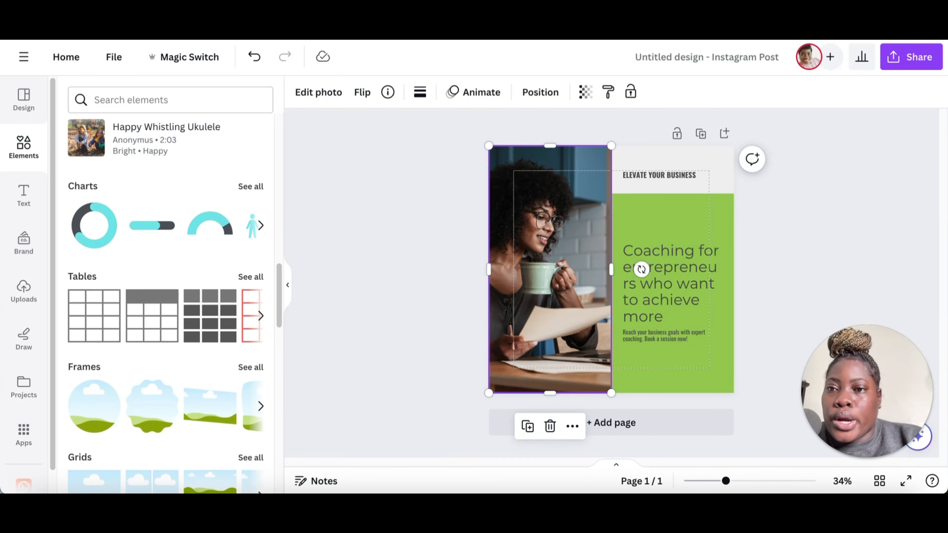
click(148, 98)
text(busi)
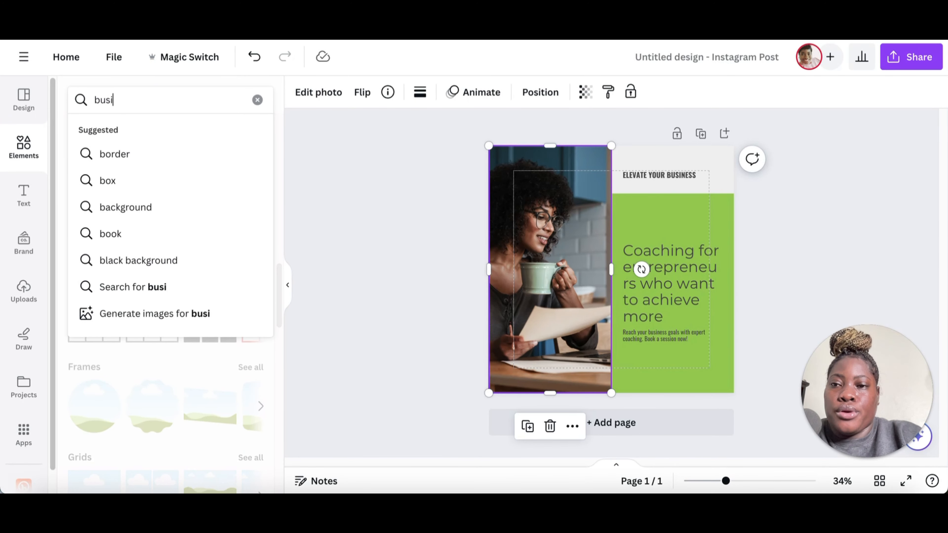
text(ness coach)
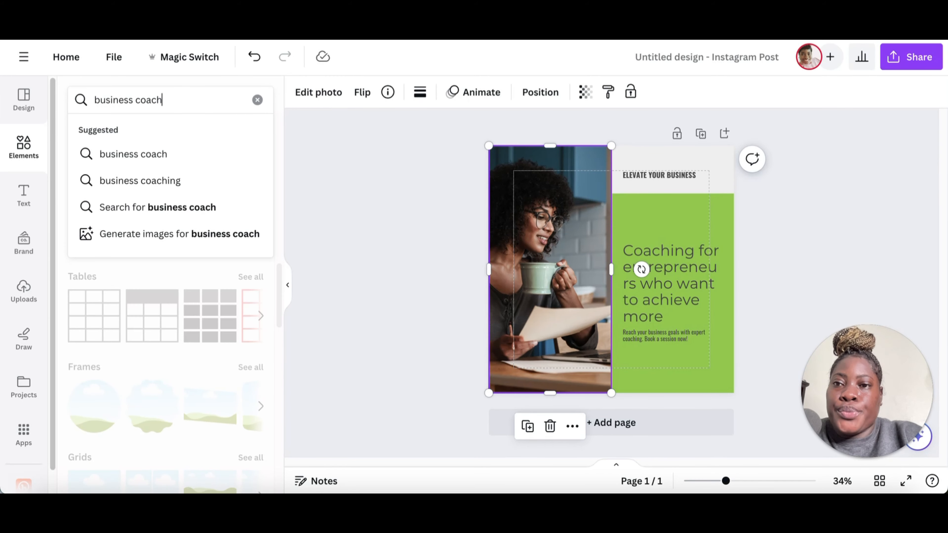
key(Return)
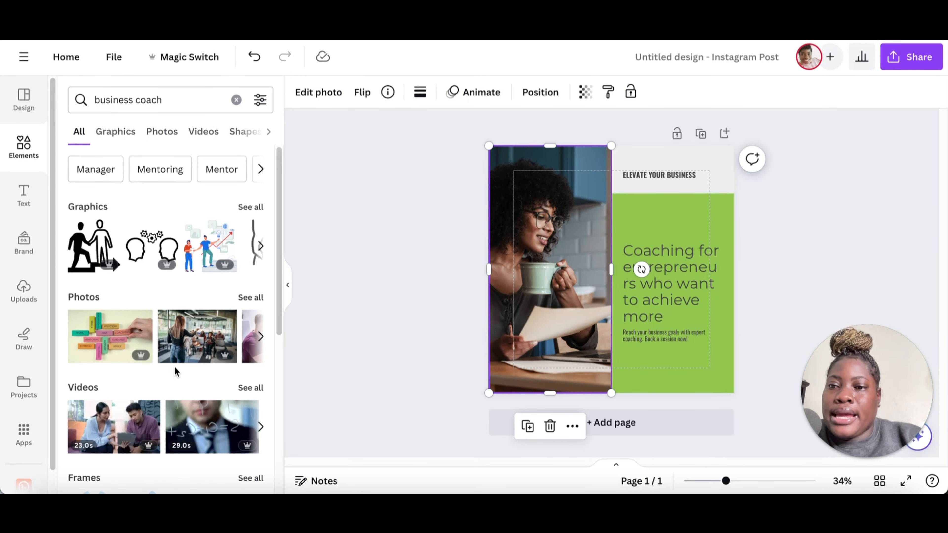
click(251, 297)
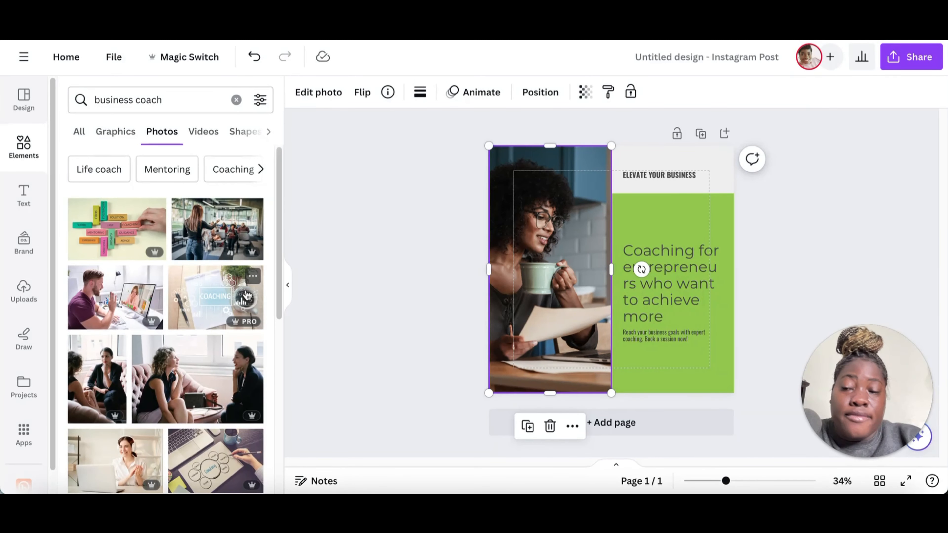
scroll(247, 296, down, 3)
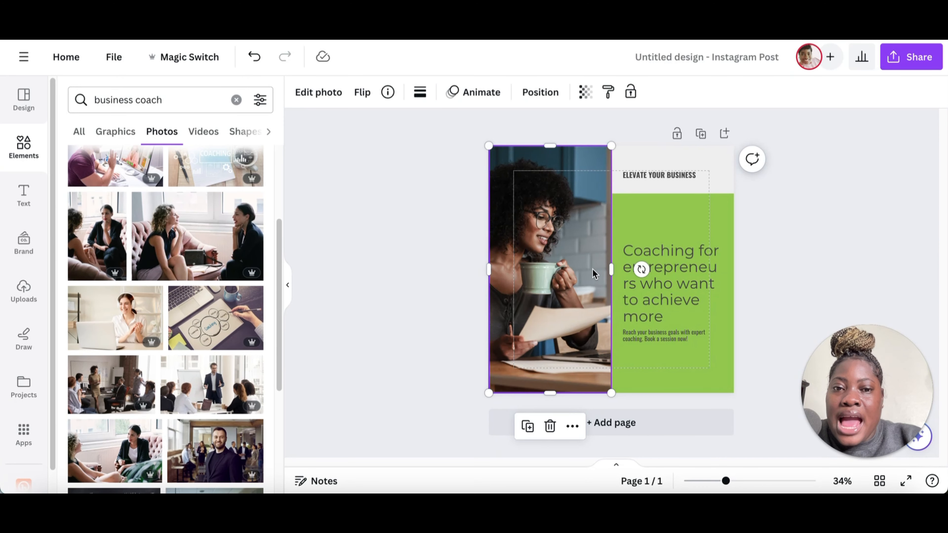
scroll(211, 305, down, 6)
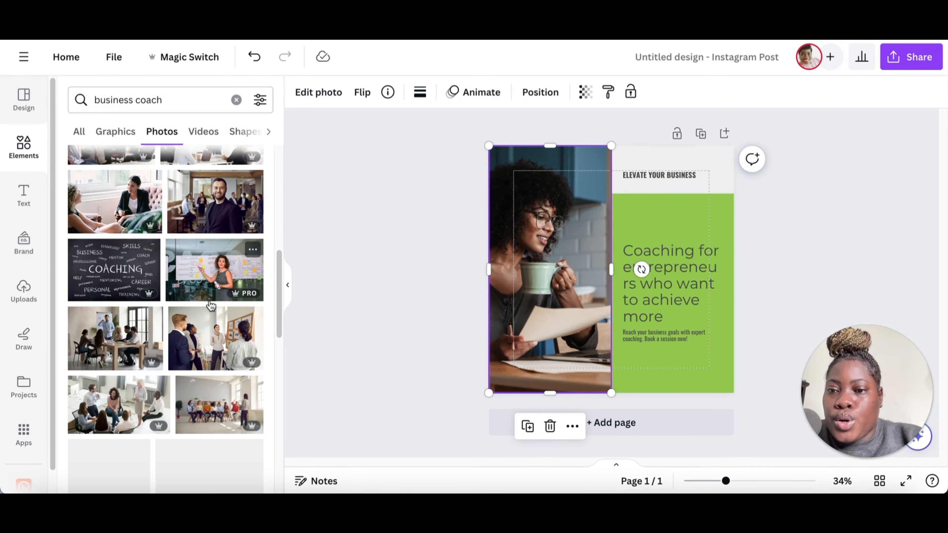
click(119, 404)
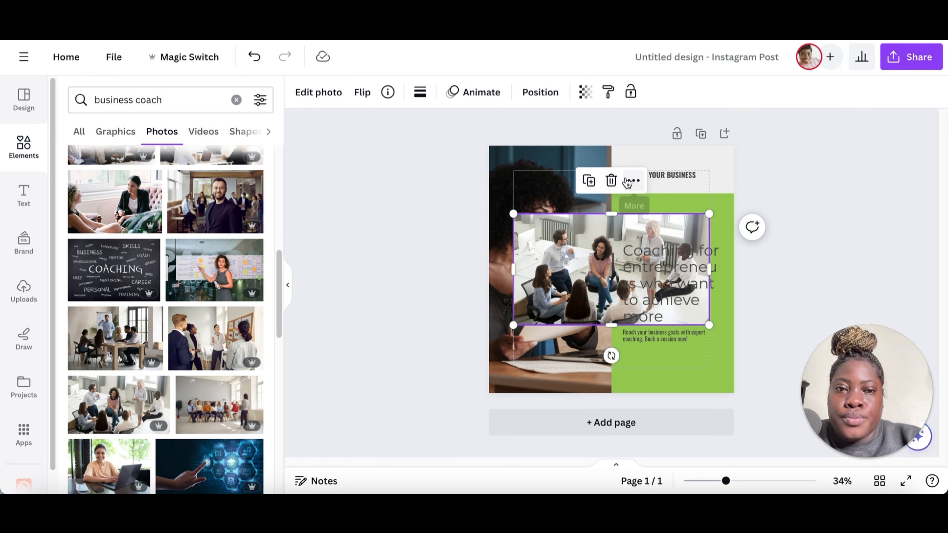
click(611, 181)
Step: Delete the original photo from the post's left panel
click(567, 149)
key(BackSpace)
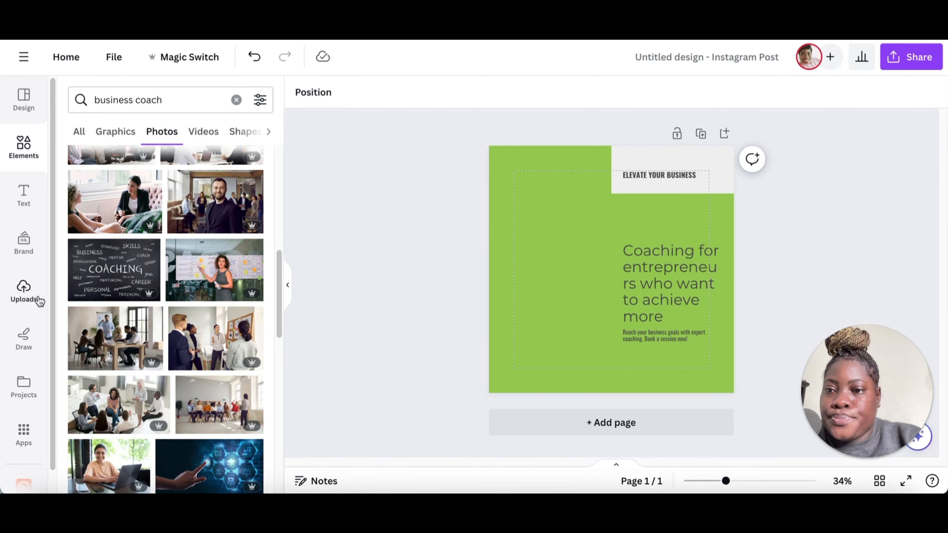
Step: Clear the search, add a full-page grid frame and narrow it to the post's left half
scroll(135, 240, down, 3)
scroll(177, 257, down, 7)
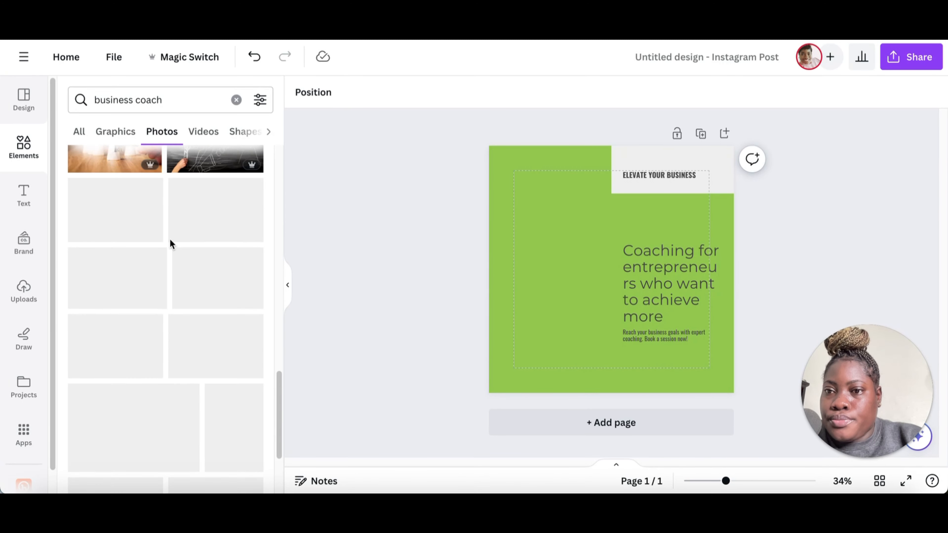
click(236, 99)
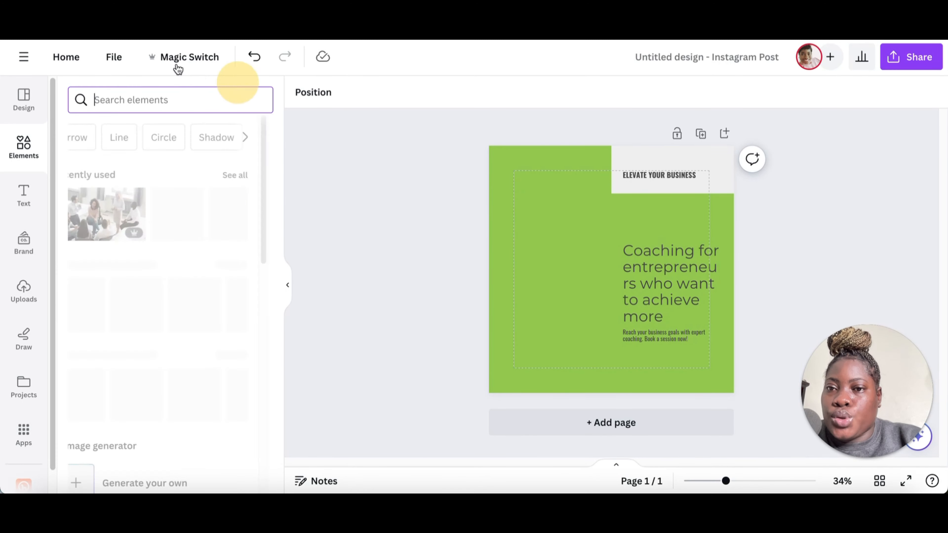
scroll(154, 350, down, 20)
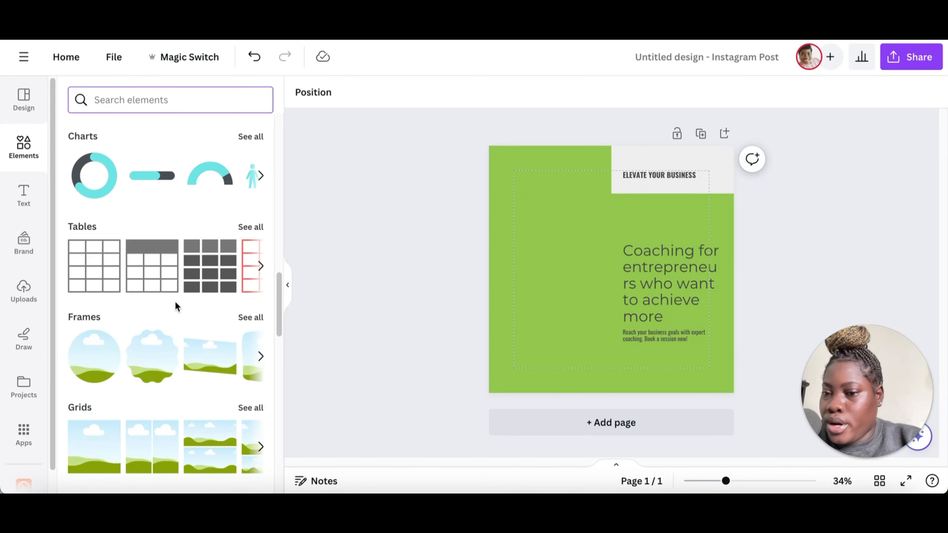
click(83, 457)
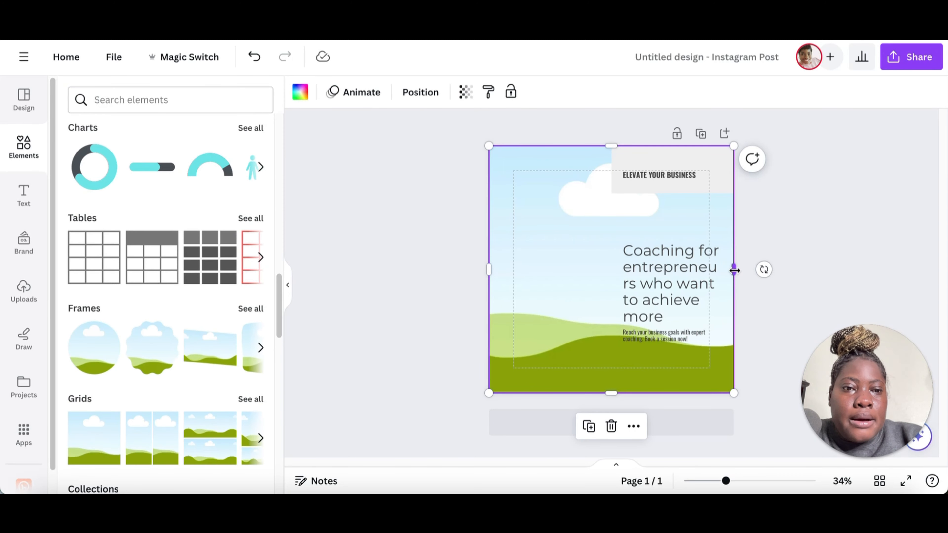
drag(734, 270, 611, 269)
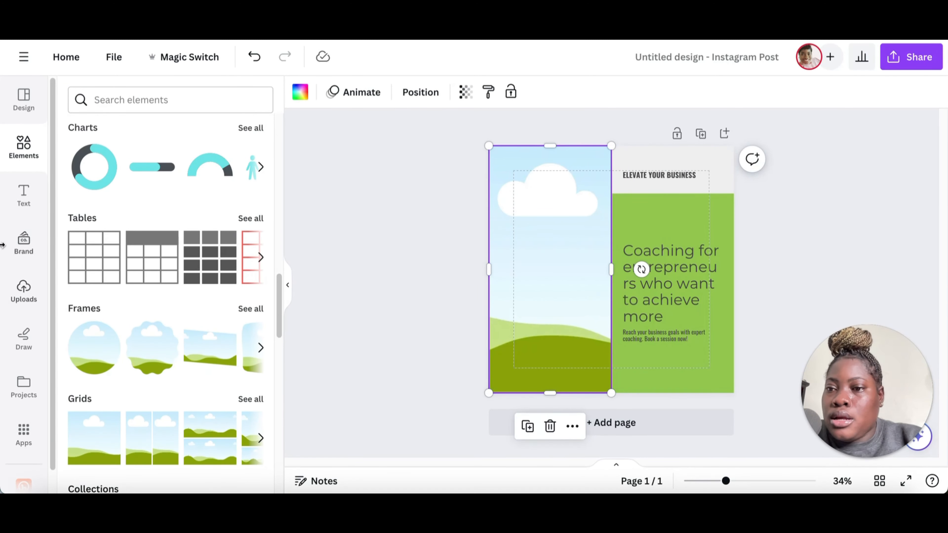
Step: Drop the photo of a woman working at a laptop into the frame and reposition it within the crop
scroll(154, 213, up, 10)
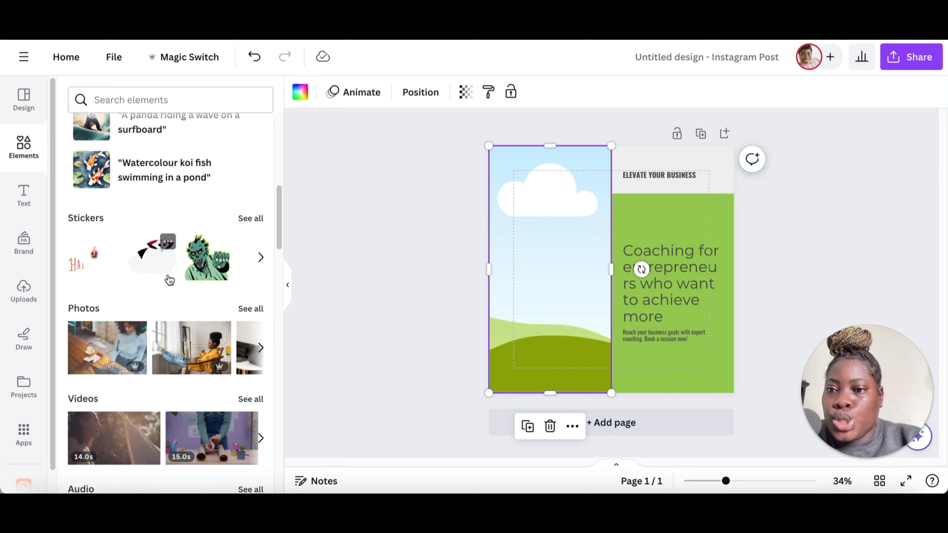
scroll(169, 280, down, 1)
drag(109, 335, 569, 247)
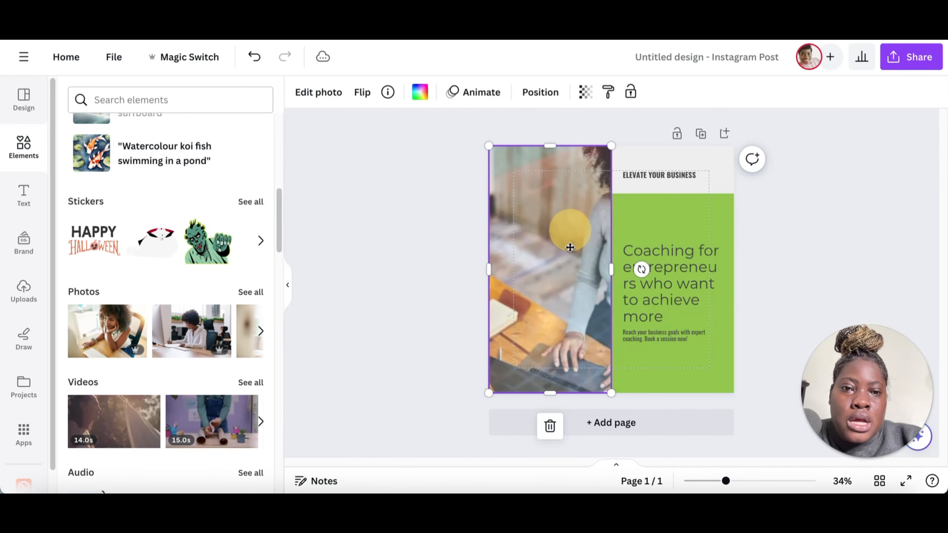
double_click(570, 247)
drag(433, 244, 463, 244)
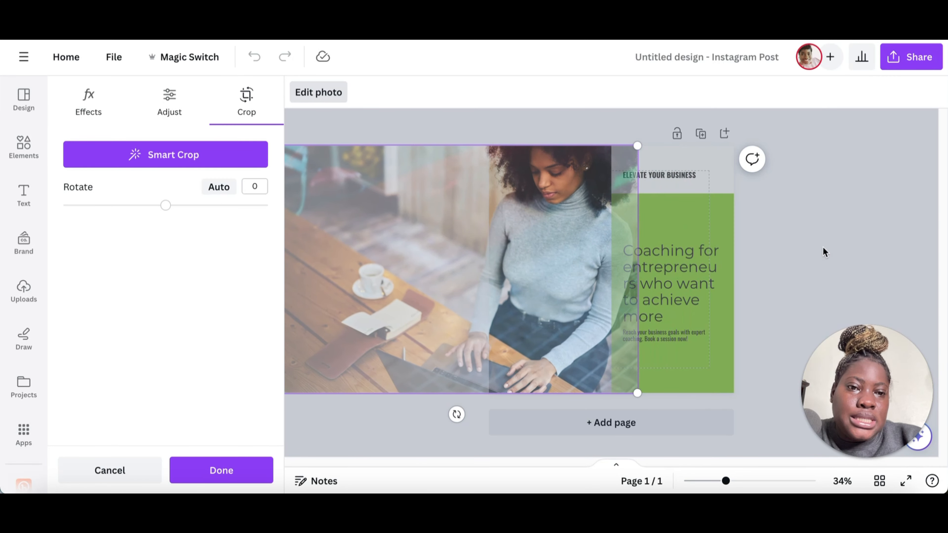
click(824, 253)
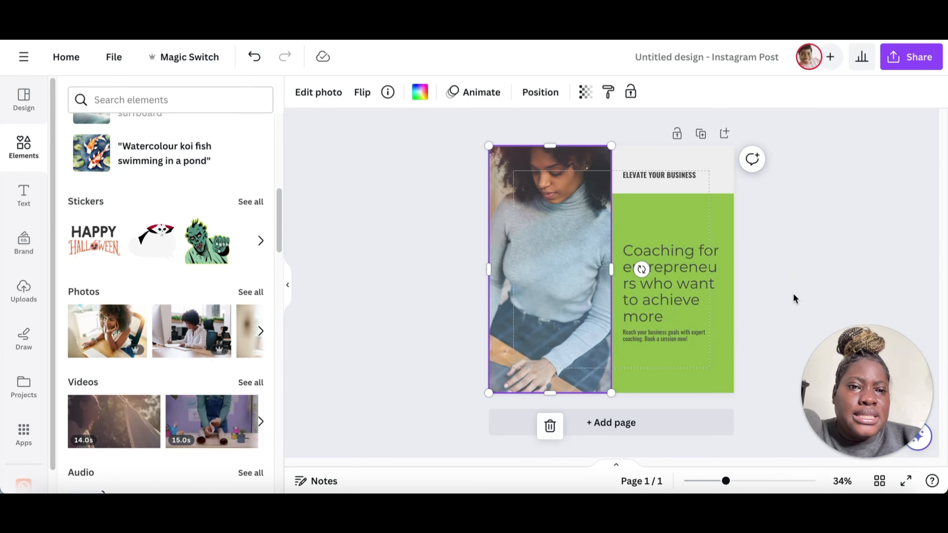
Step: Ungroup the headline and body text, then shrink the headline to about 37 pt
click(672, 284)
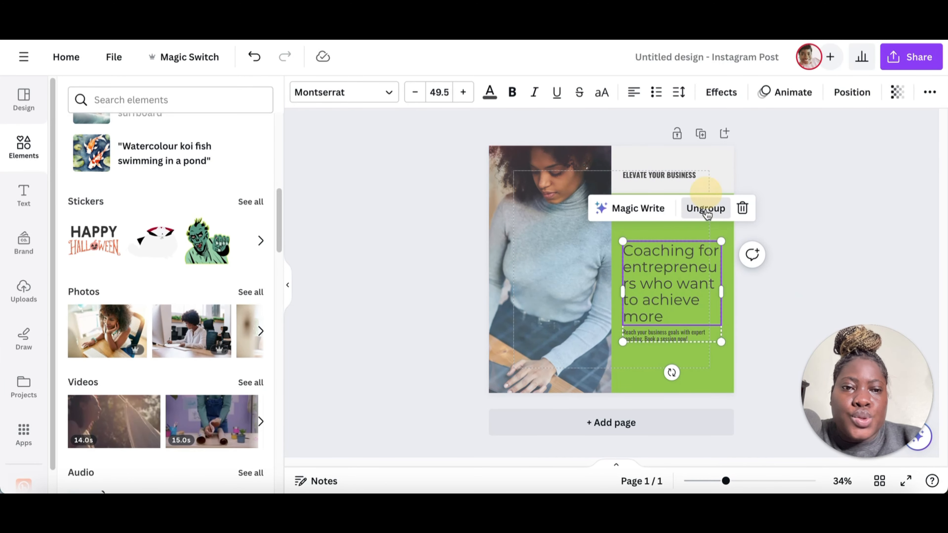
click(705, 208)
click(686, 258)
click(439, 92)
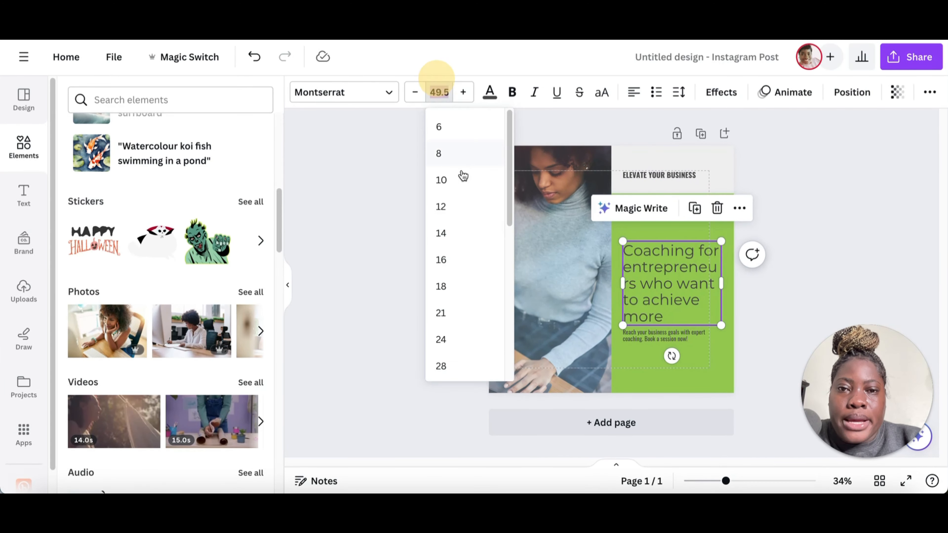
scroll(463, 176, down, 5)
click(446, 180)
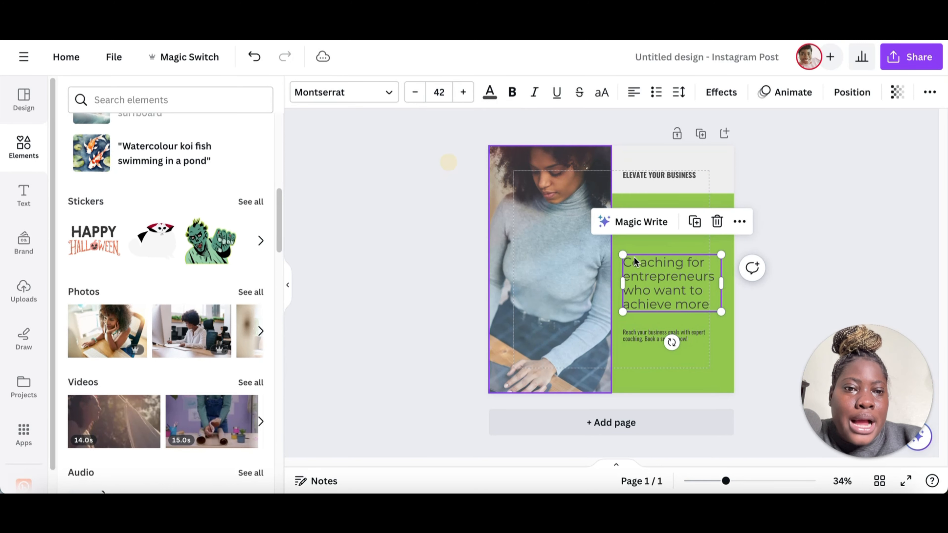
drag(721, 312, 709, 304)
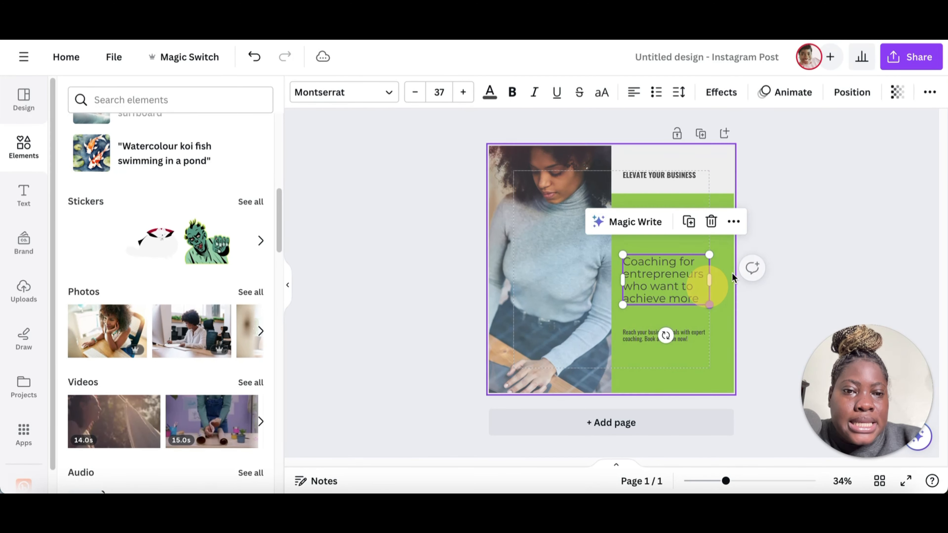
click(786, 216)
Step: Select the body text and browse the font list for an alternative font
click(688, 334)
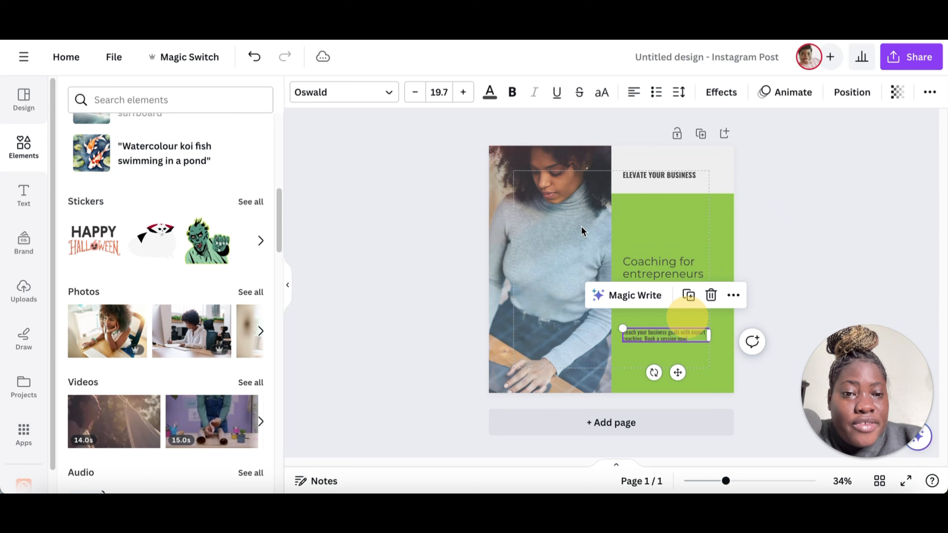
click(373, 89)
scroll(165, 275, down, 1)
scroll(166, 291, up, 8)
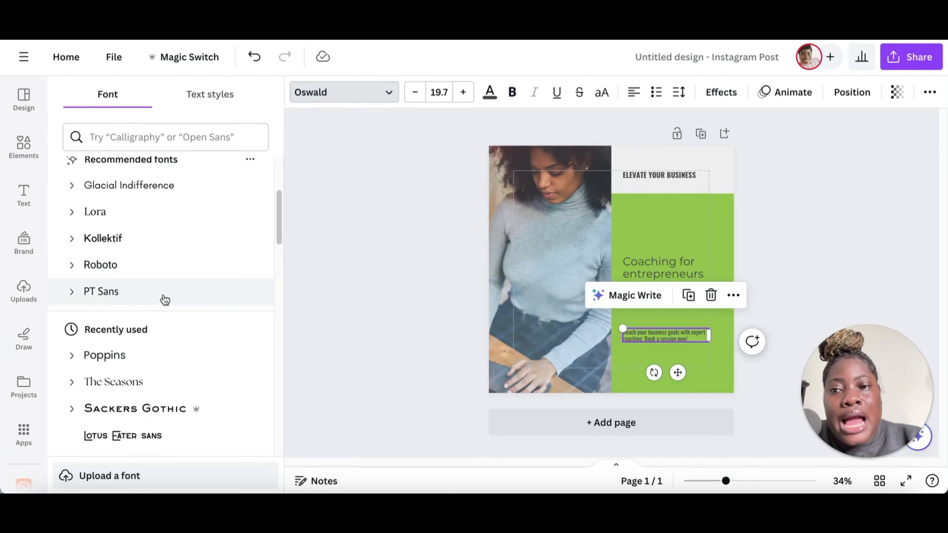
scroll(192, 360, down, 2)
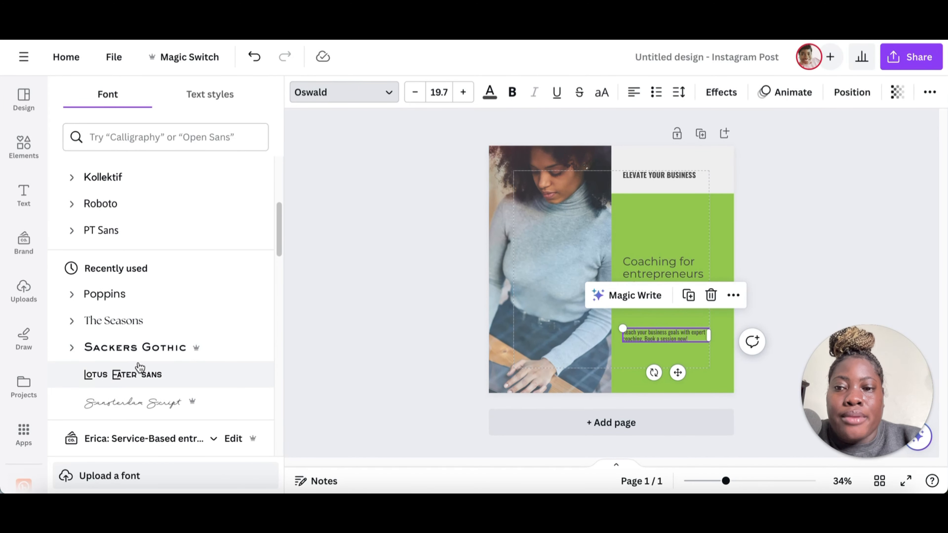
scroll(197, 323, down, 1)
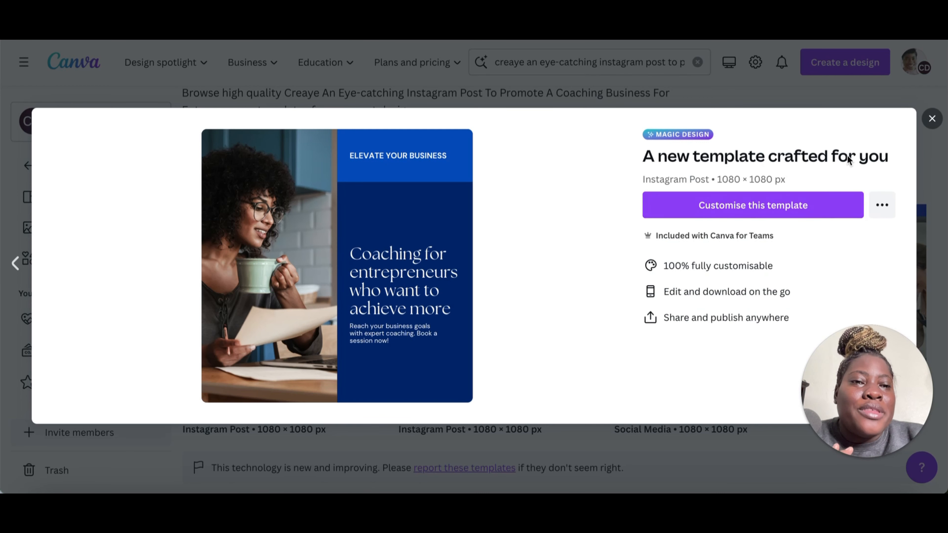
Step: Close the template preview and filter the template results to the Instagram Posts category
click(932, 120)
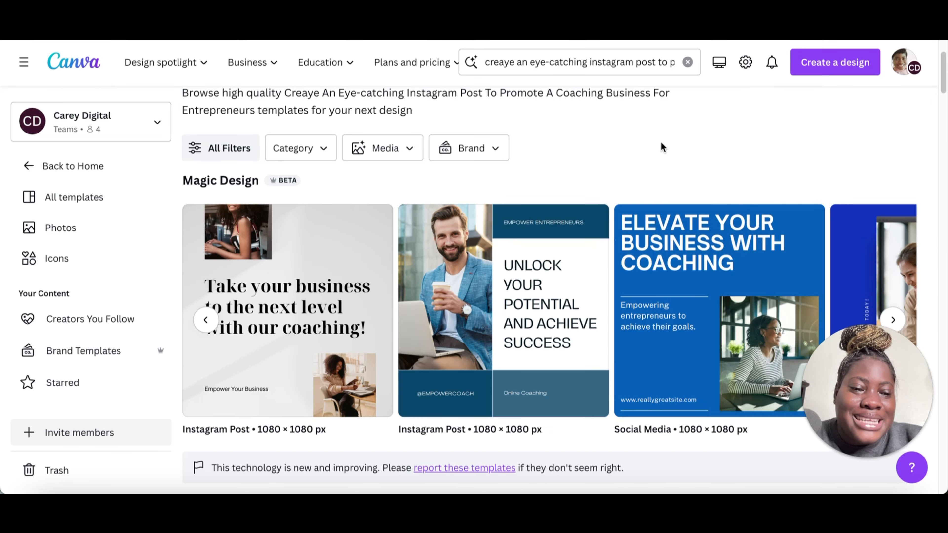
scroll(524, 213, up, 1)
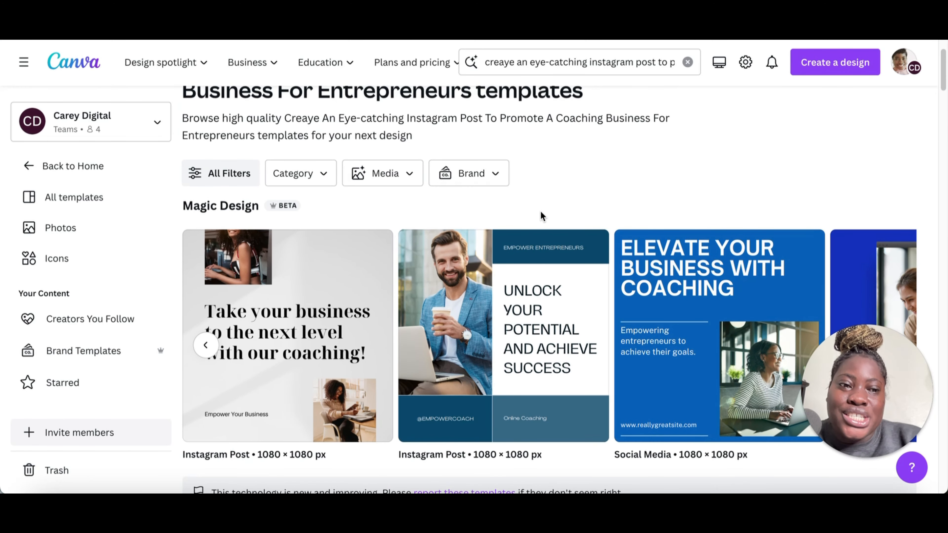
click(377, 242)
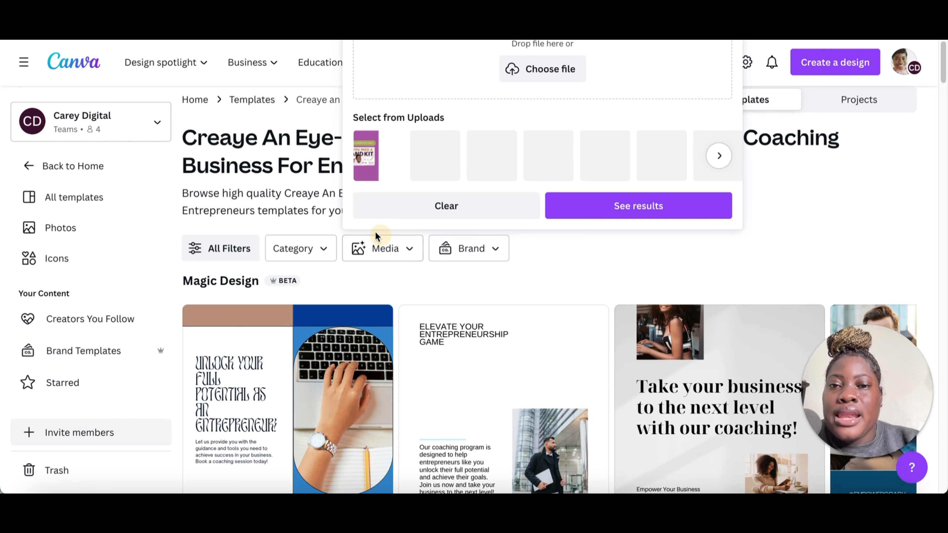
click(338, 245)
scroll(342, 321, down, 1)
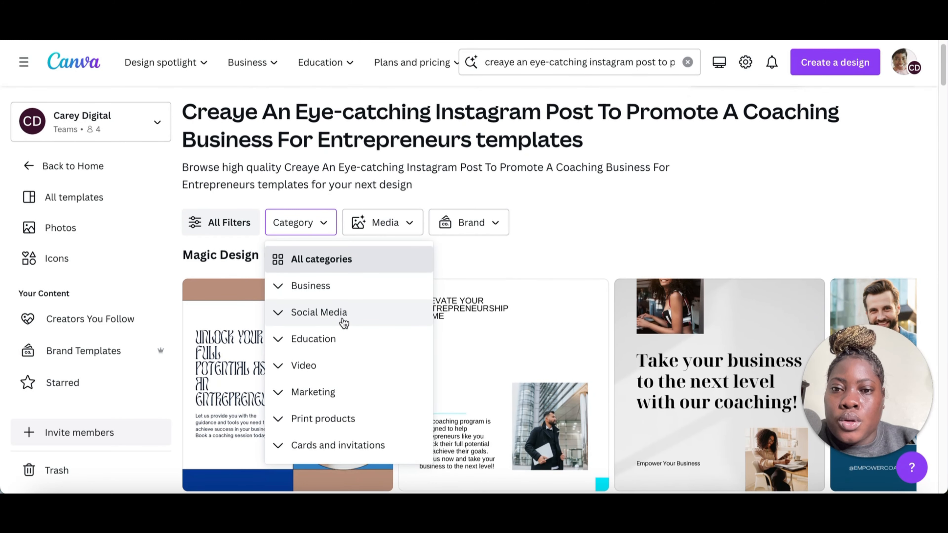
click(343, 322)
click(364, 110)
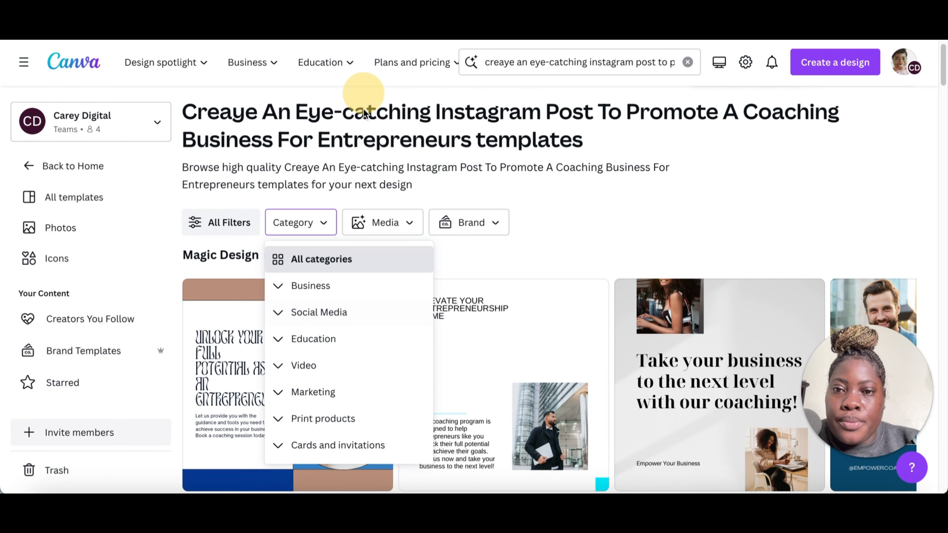
click(336, 312)
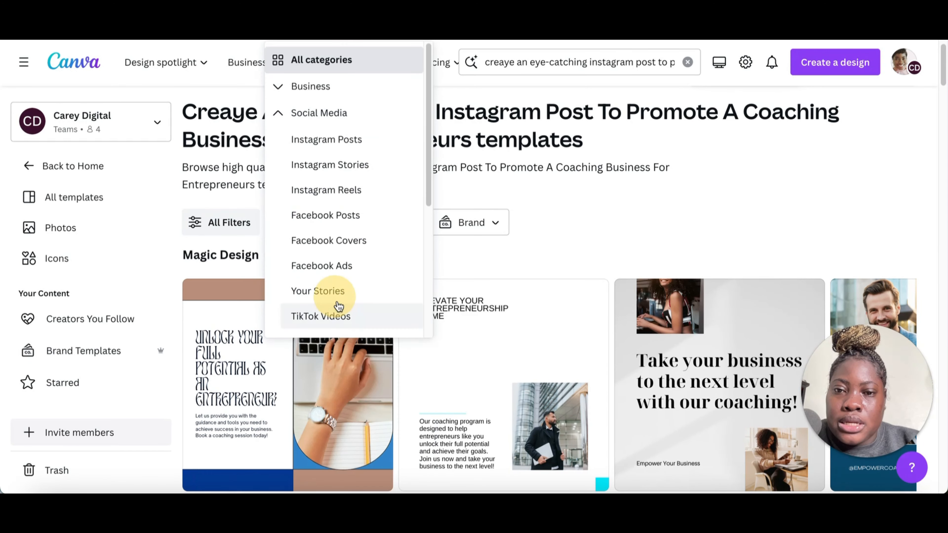
click(328, 141)
click(570, 115)
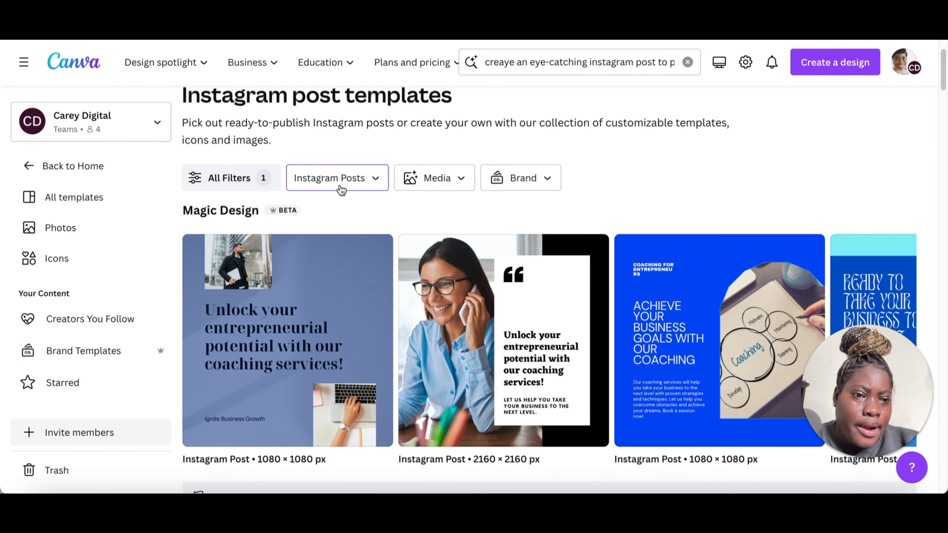
Step: Switch the template category filter to Facebook Covers to preview those Magic Design results
click(342, 178)
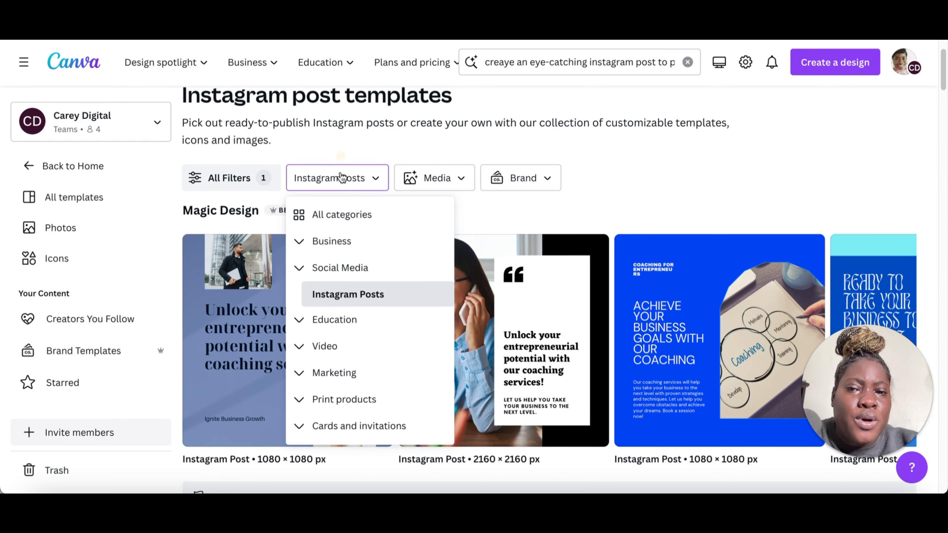
scroll(376, 333, down, 1)
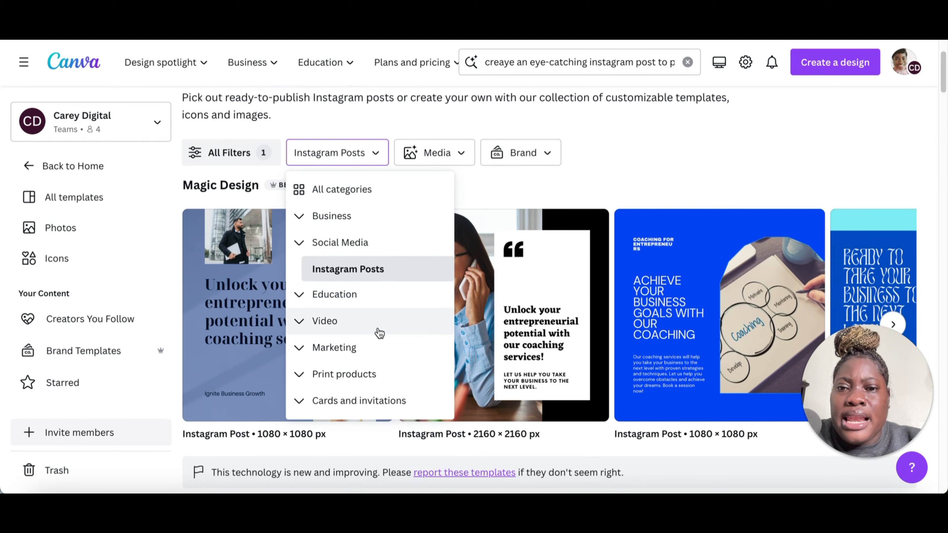
click(301, 243)
scroll(368, 353, down, 1)
click(370, 353)
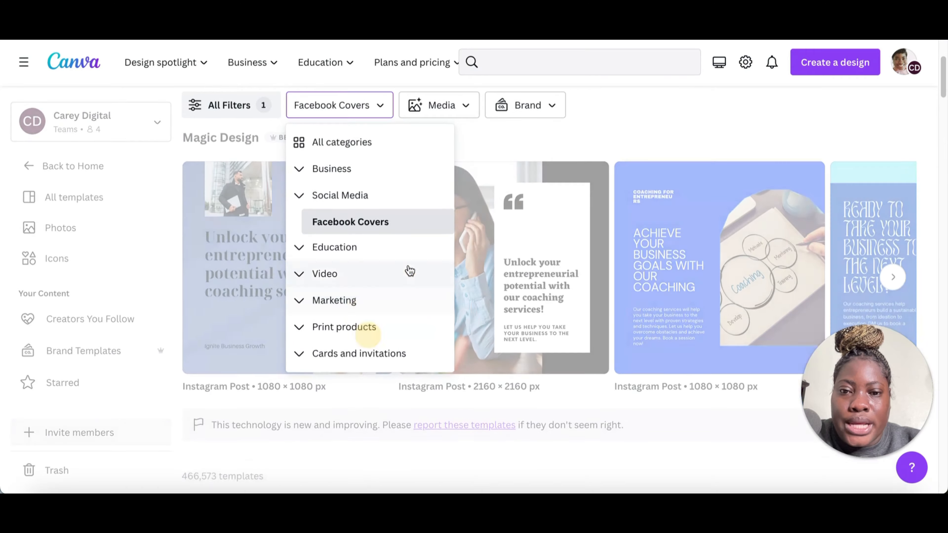
click(683, 120)
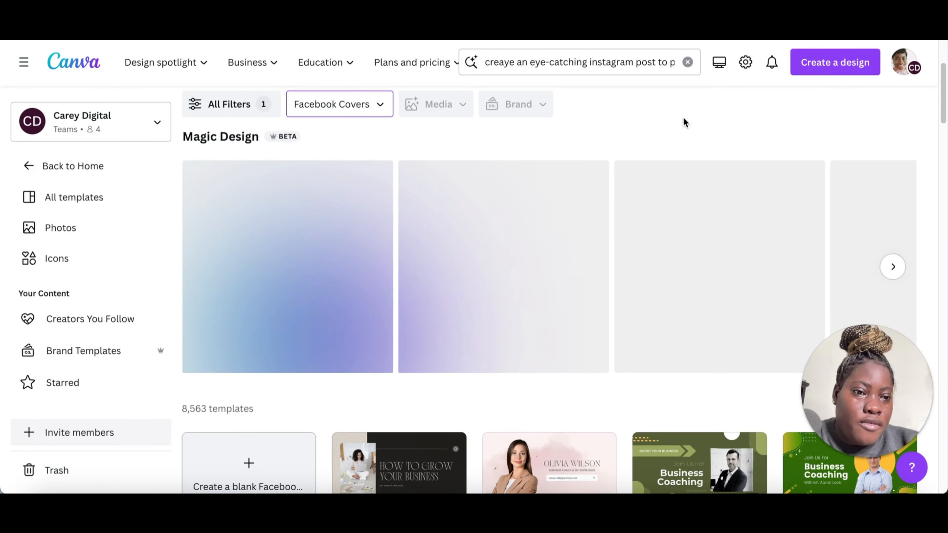
scroll(669, 211, up, 1)
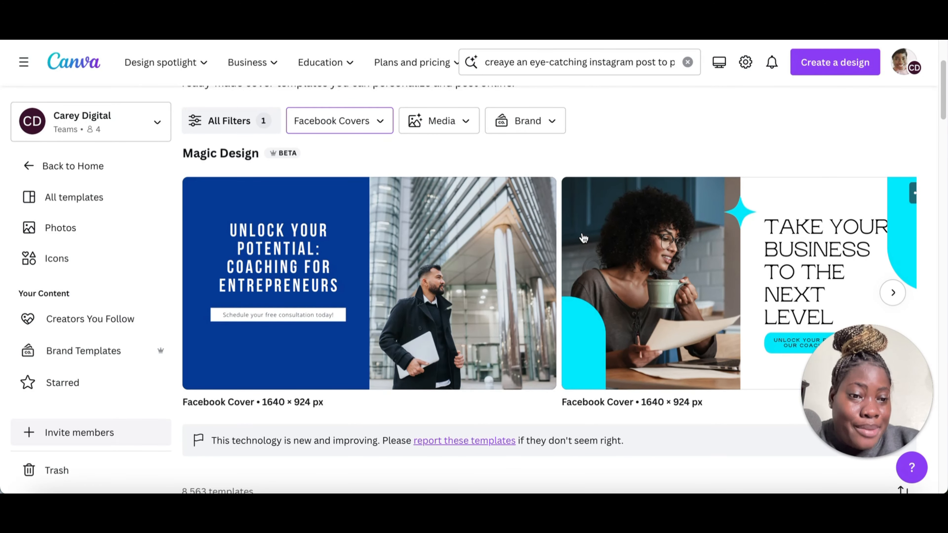
Step: Set the template category filter back to Instagram Posts
click(329, 132)
click(359, 232)
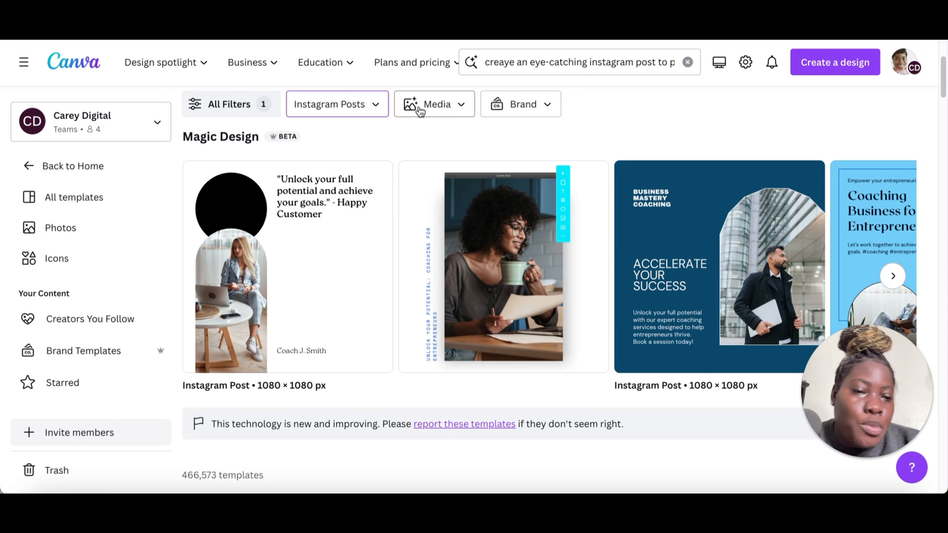
scroll(488, 219, up, 1)
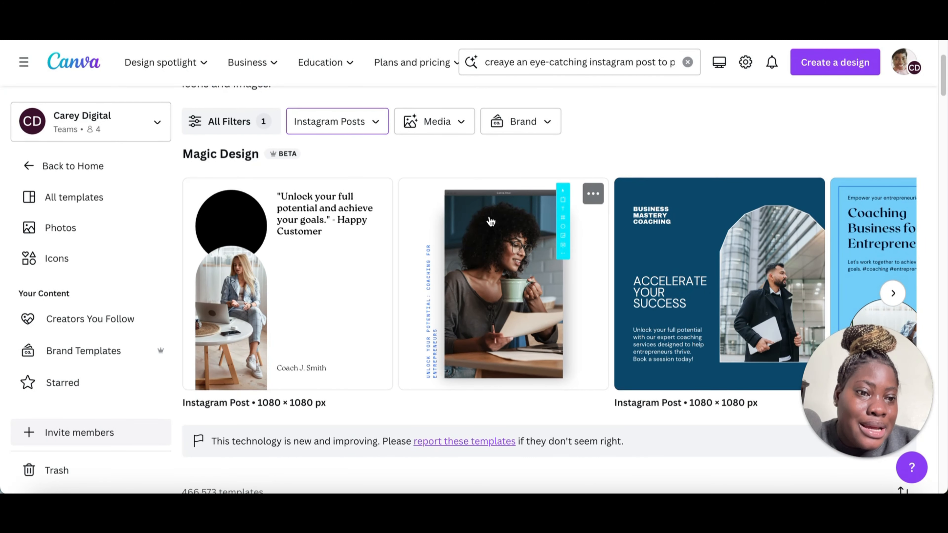
Step: Filter templates by media, choosing the uploaded photo of a woman working in a café, and show results
click(443, 121)
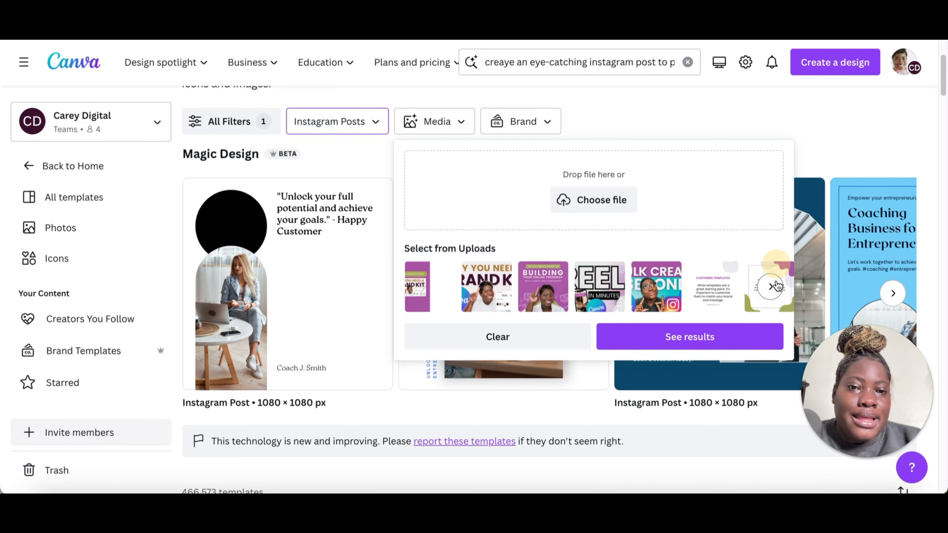
click(770, 286)
click(771, 287)
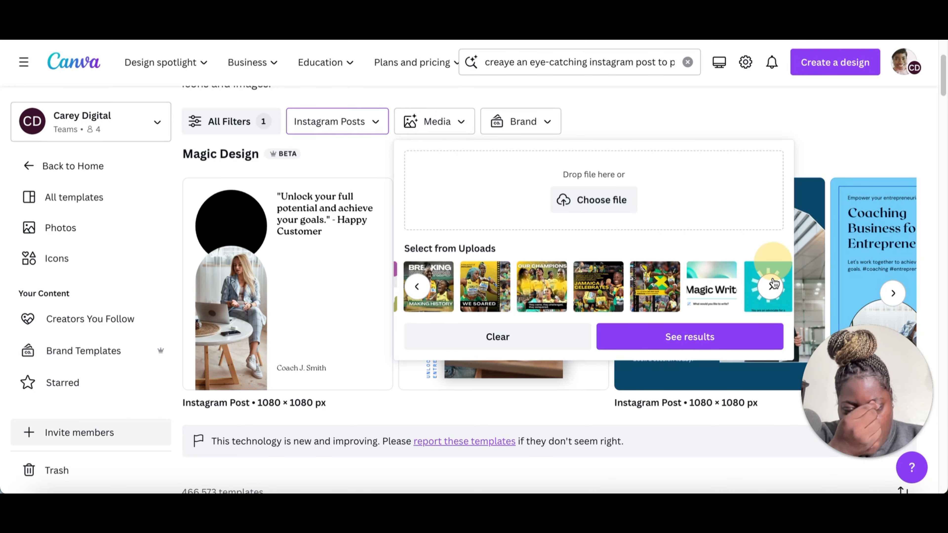
click(770, 286)
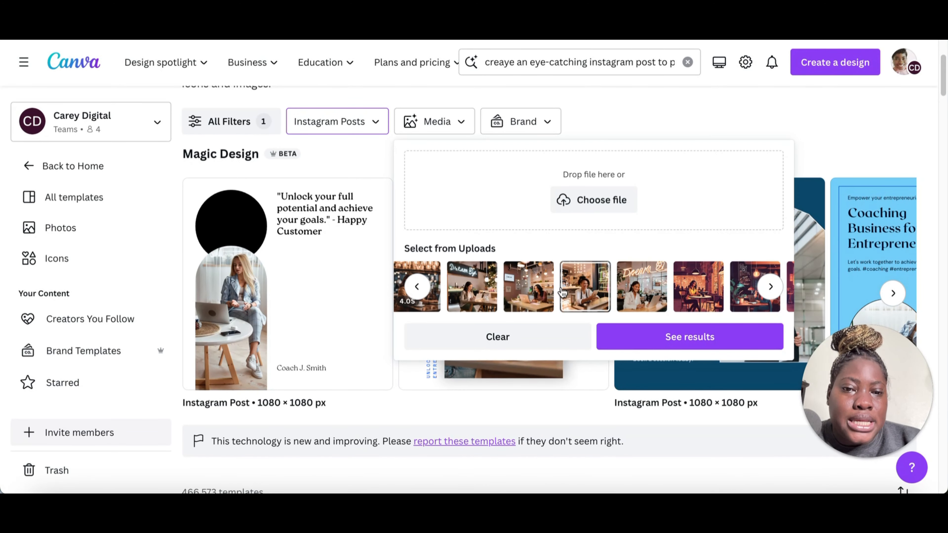
click(539, 293)
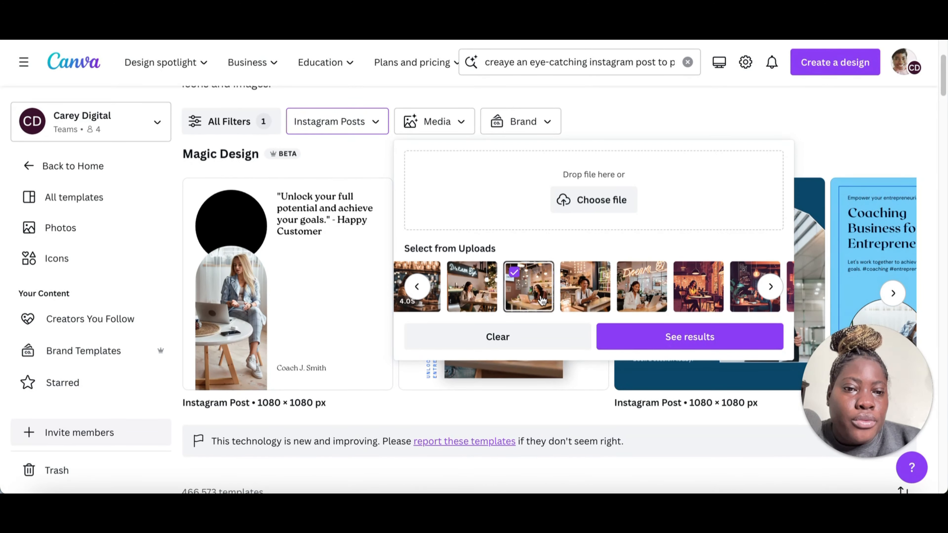
click(676, 338)
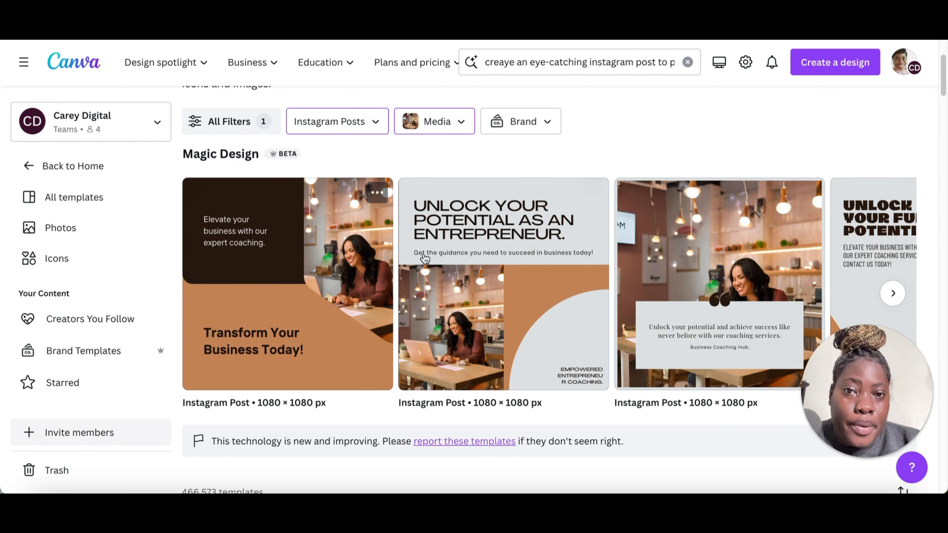
Step: Apply the blue Montserrat brand kit as the style filter and browse the resulting templates
click(548, 125)
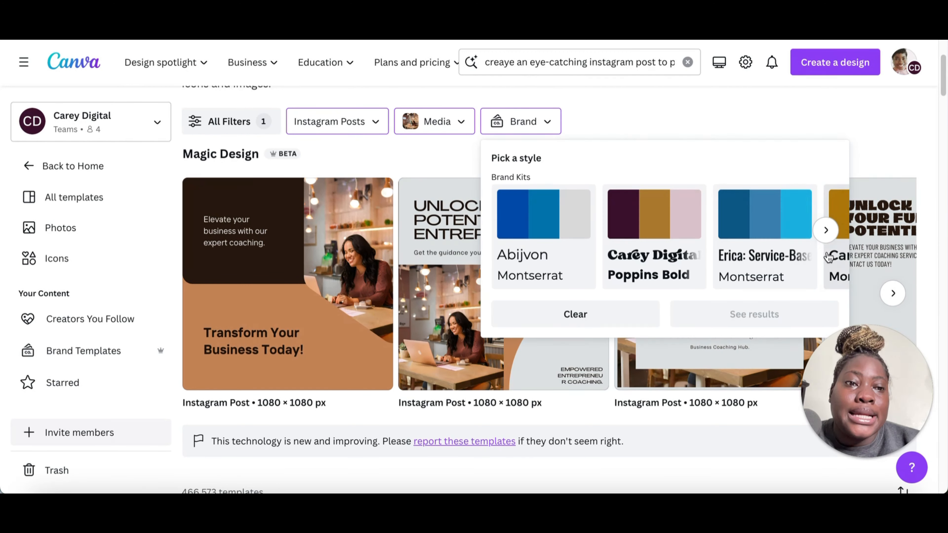
click(764, 233)
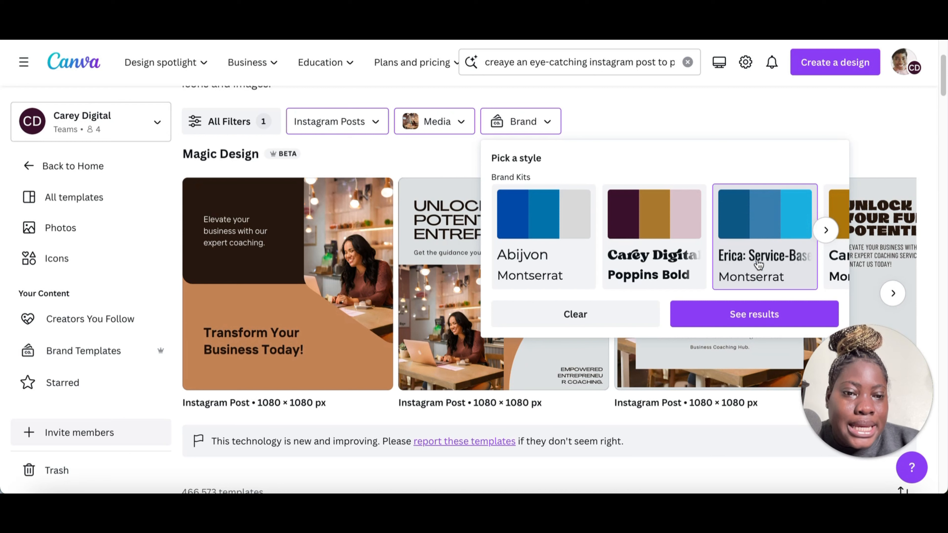
click(740, 322)
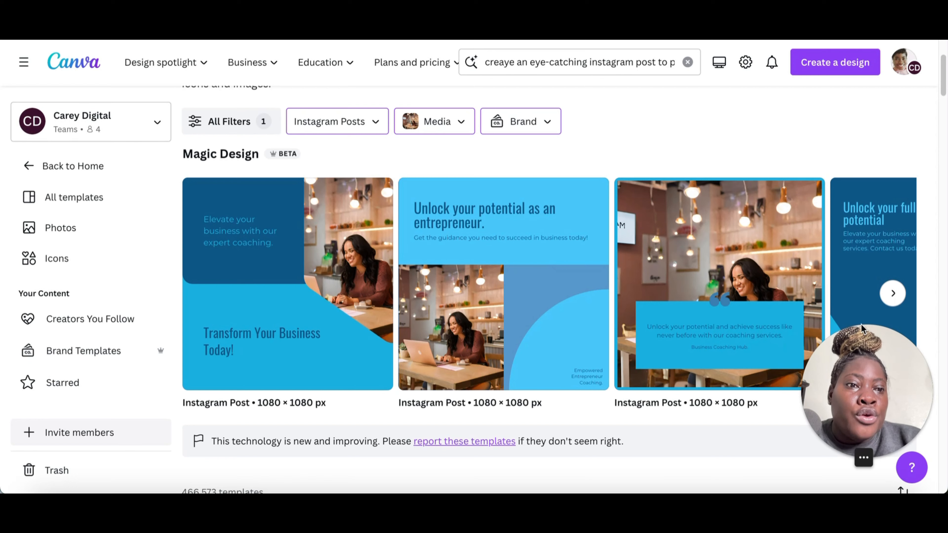
click(890, 293)
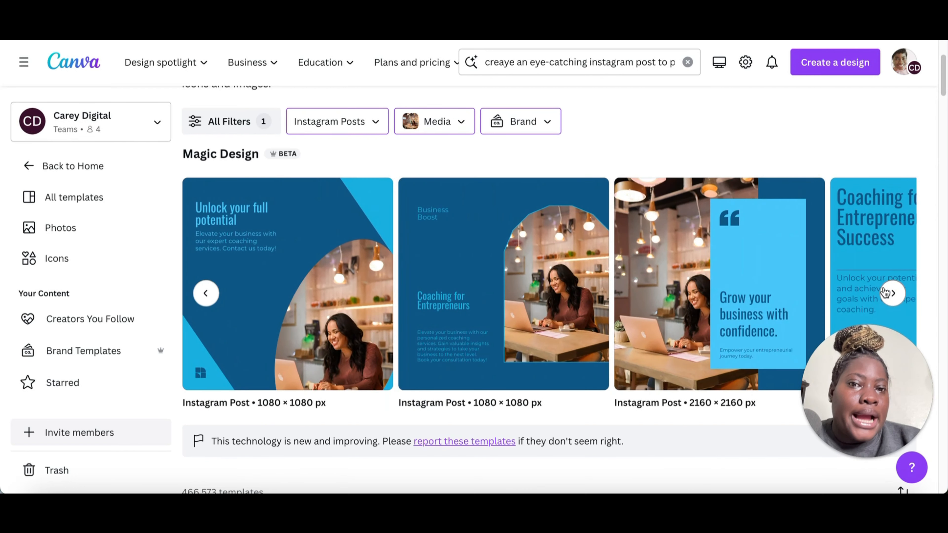